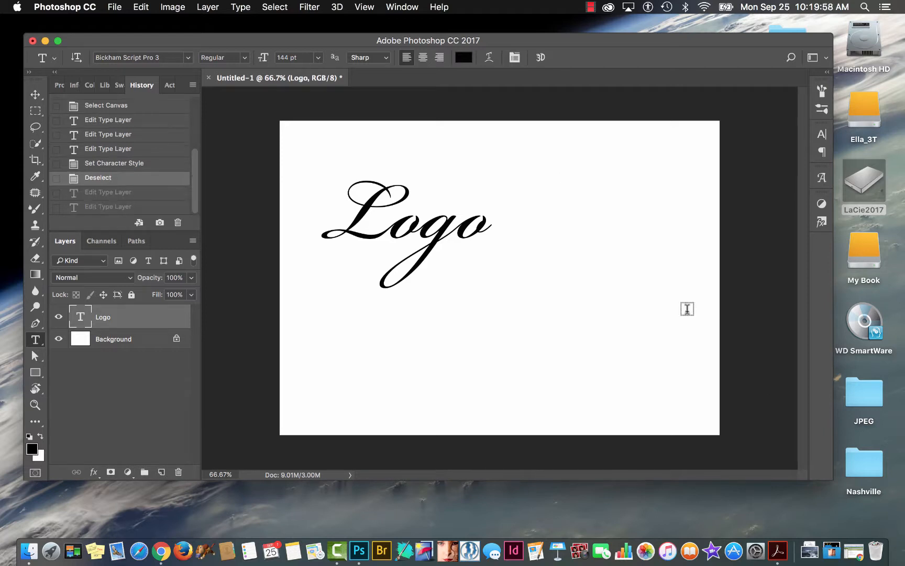
key("super+t")
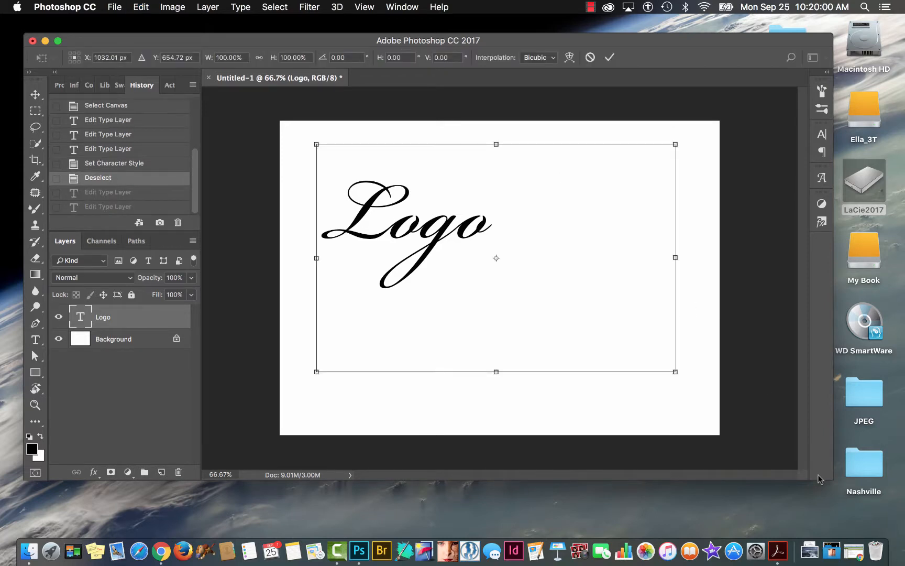
left_click_drag(676, 371, 901, 530)
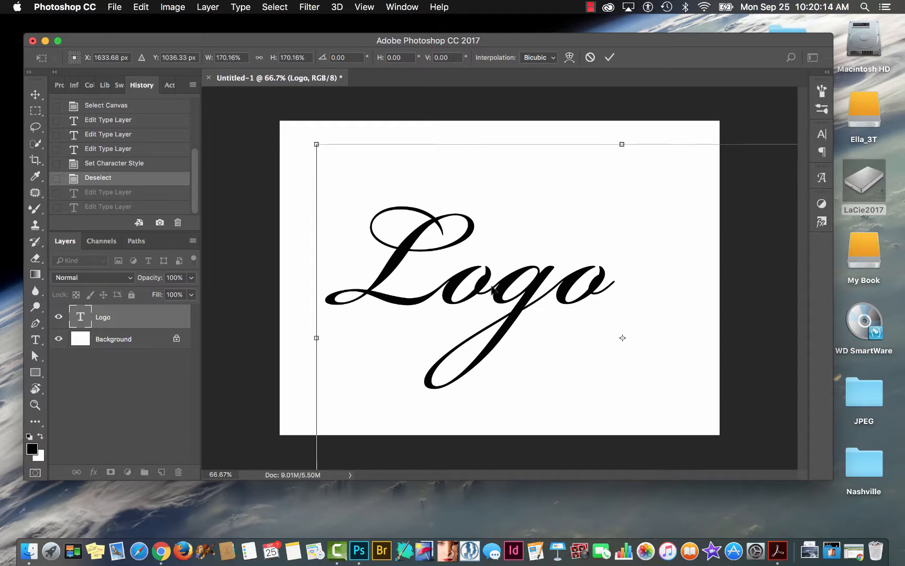
key("Escape")
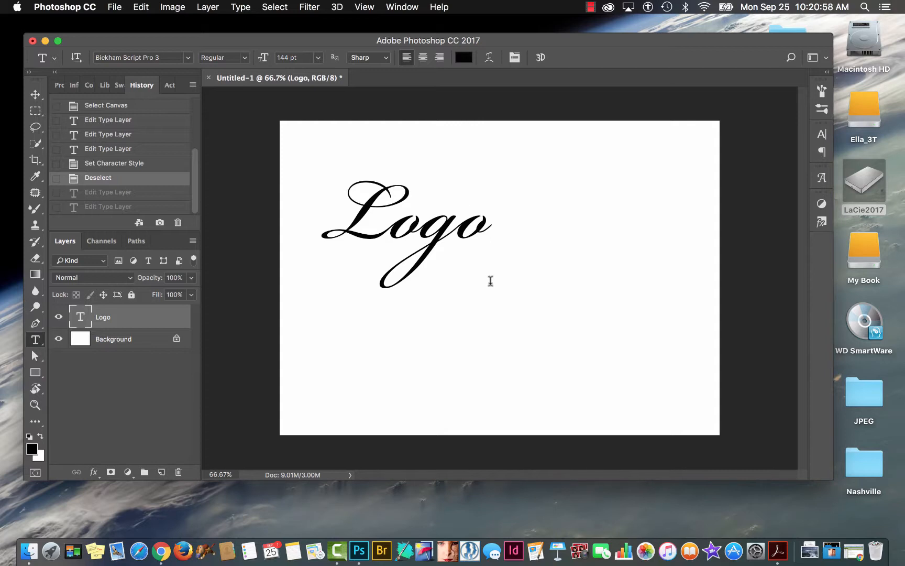
Switch to the Creative Cloud app, view the list of synced Typekit fonts, and return to the document.
left_click(607, 8)
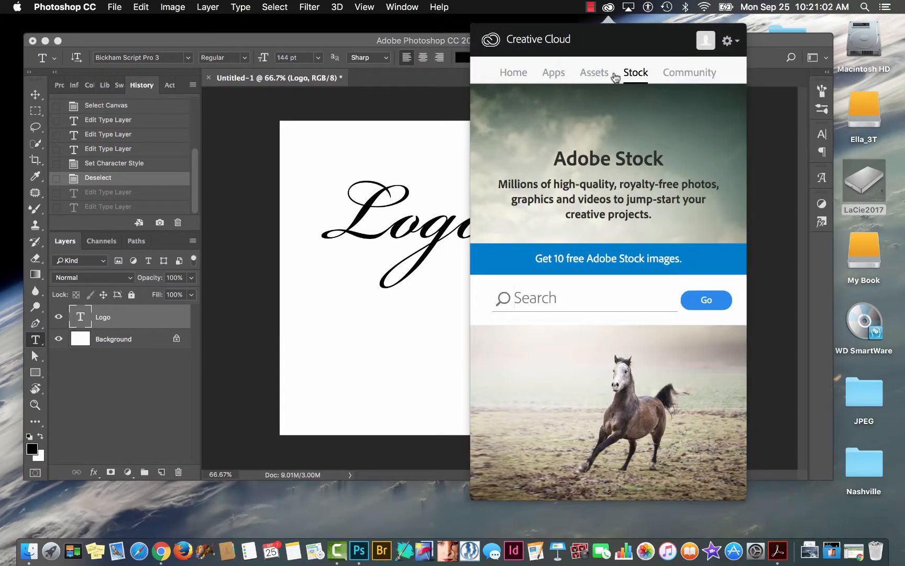
left_click(597, 73)
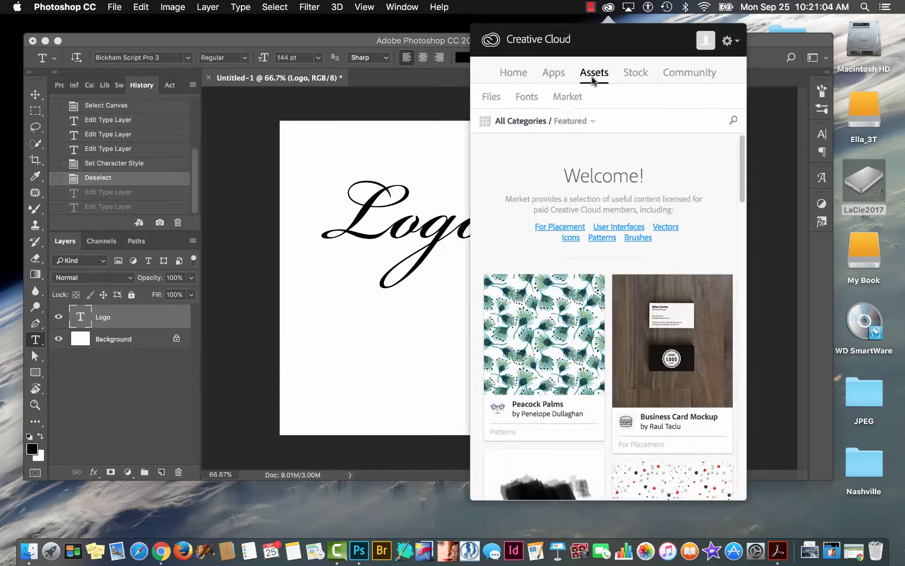
left_click(529, 97)
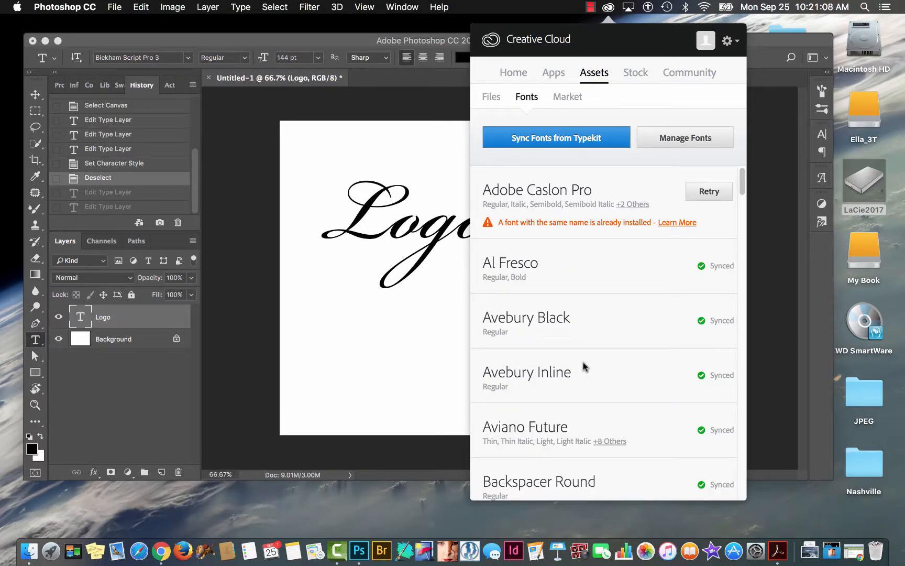
left_click(418, 327)
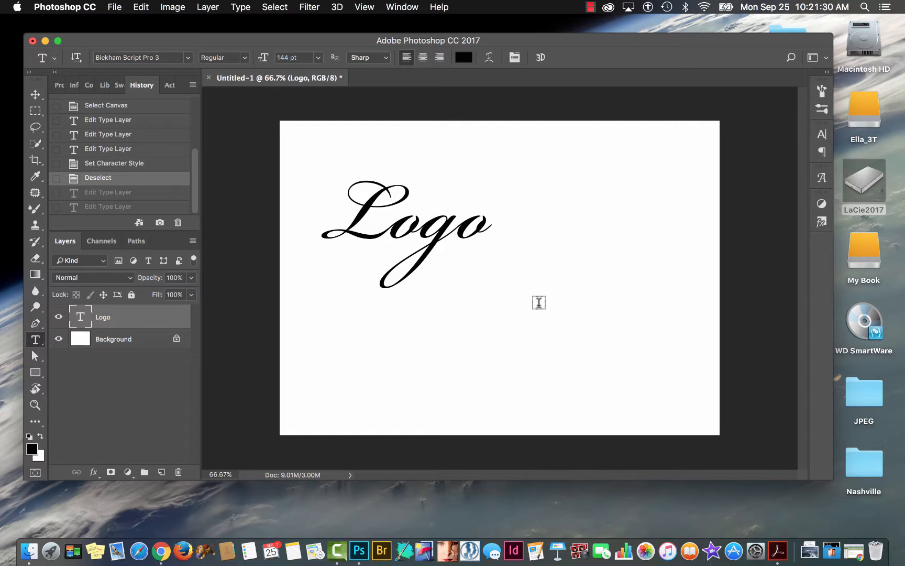
Look through the preset font sizes for the Logo text without choosing one.
left_click(387, 234)
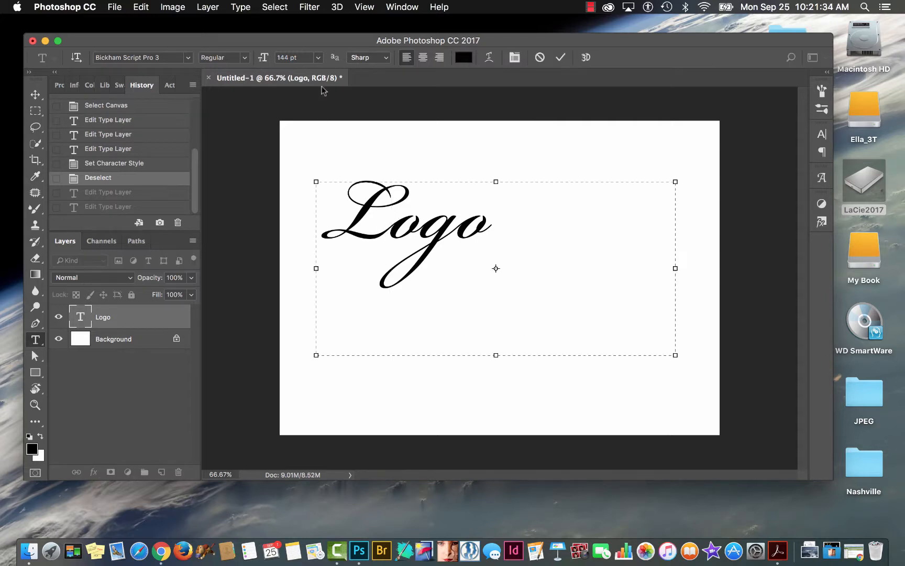
left_click(317, 58)
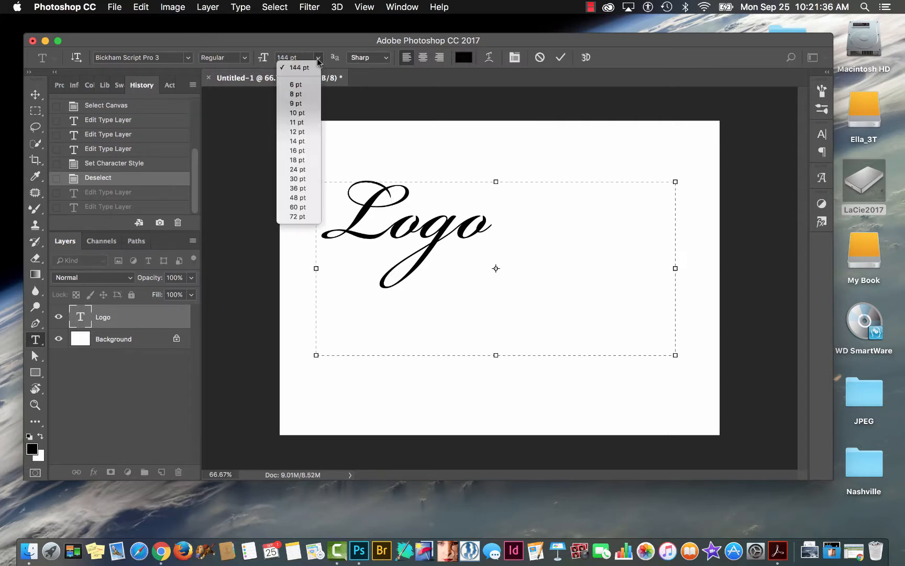
left_click(614, 230)
left_click(614, 147)
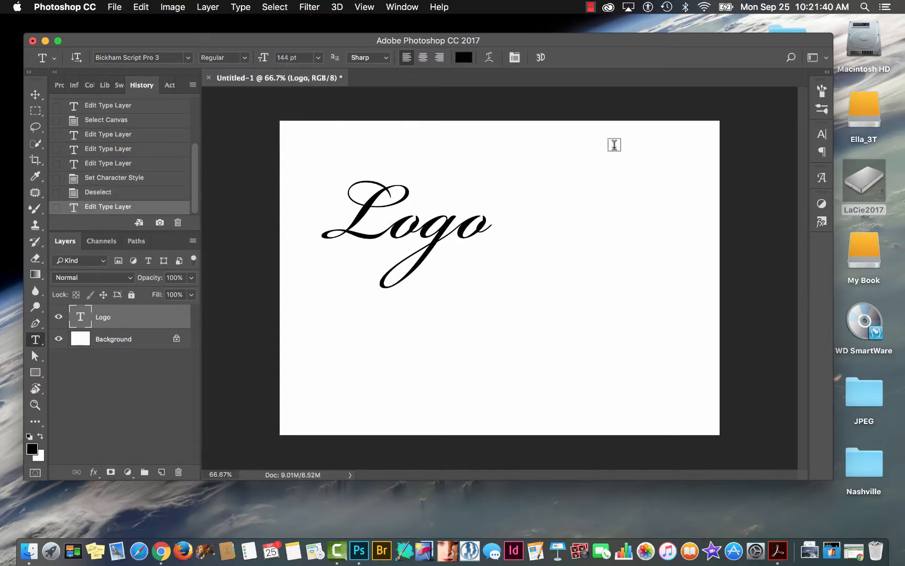
Select only the capital L of the Logo text and show its Character settings.
left_click_drag(387, 228, 324, 225)
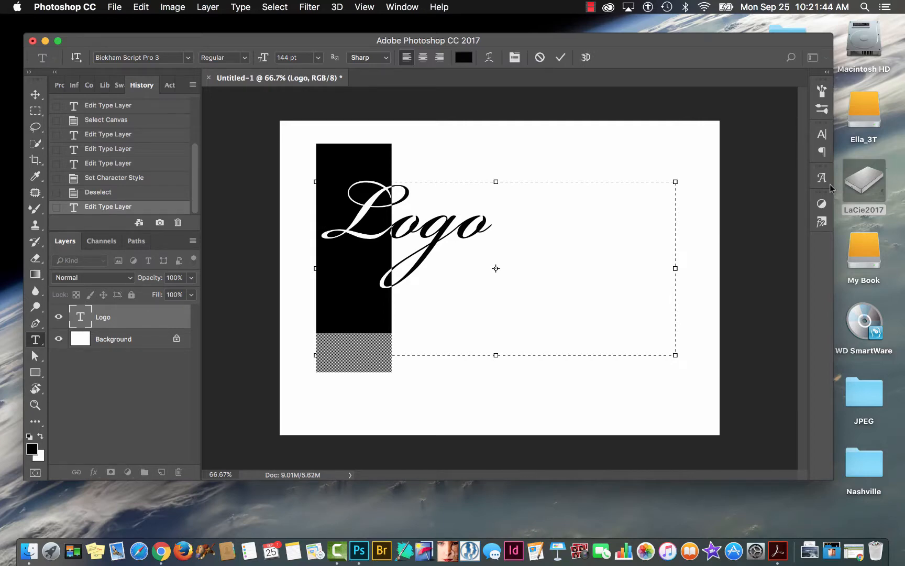
left_click(399, 8)
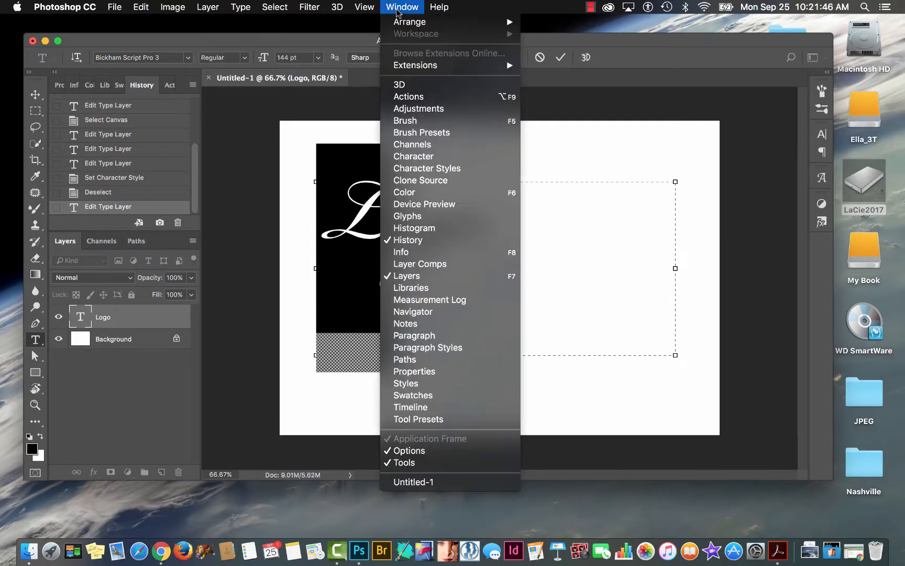
left_click(403, 157)
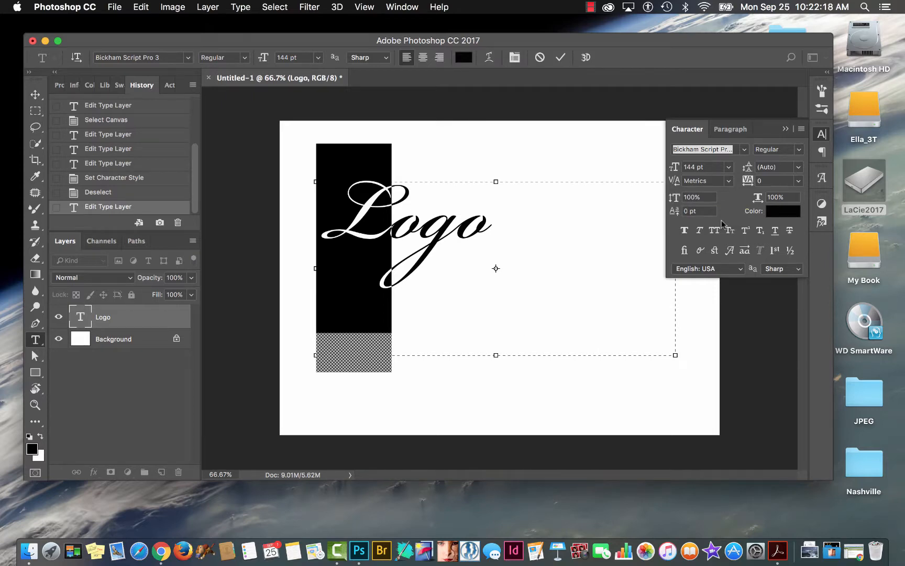
Try the Semibold and Bold font styles on the selected L, and set it back to Regular.
left_click(797, 150)
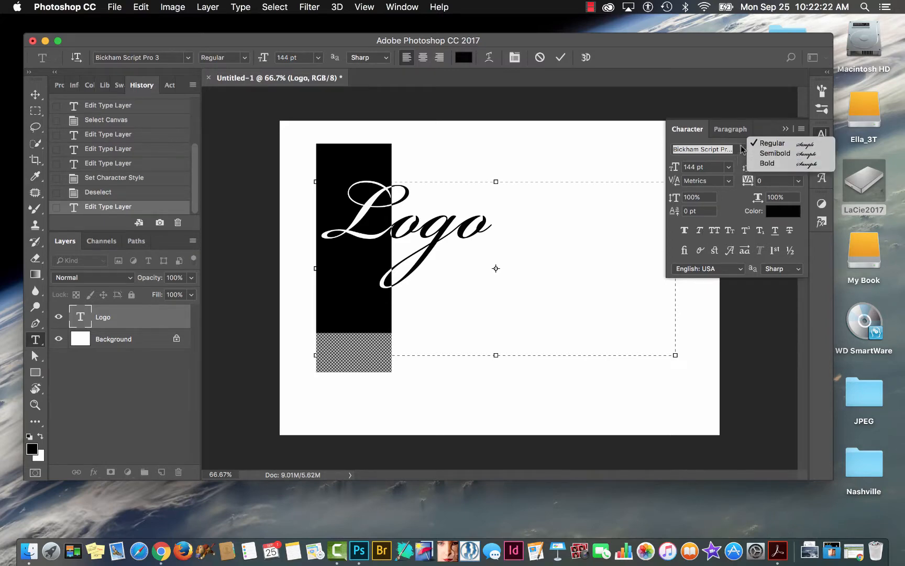
left_click(737, 162)
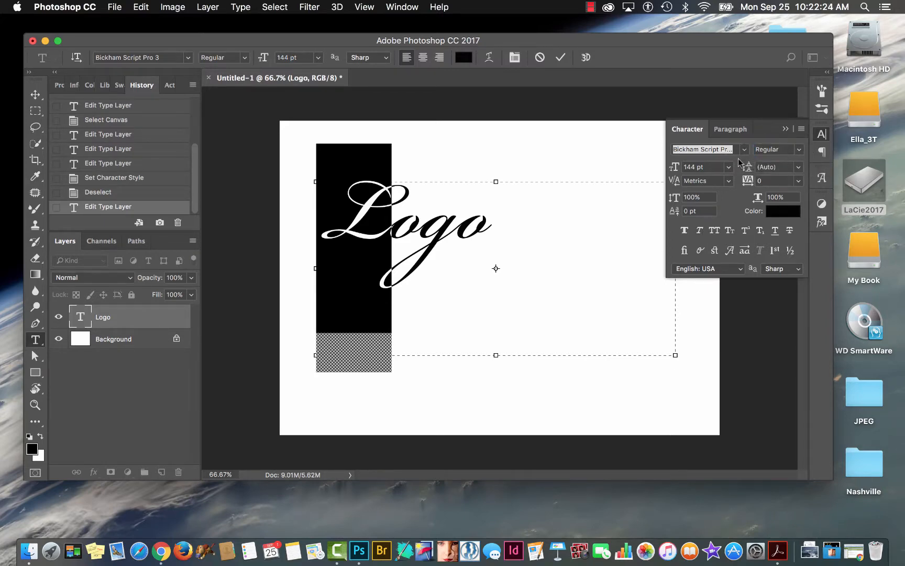
left_click(795, 151)
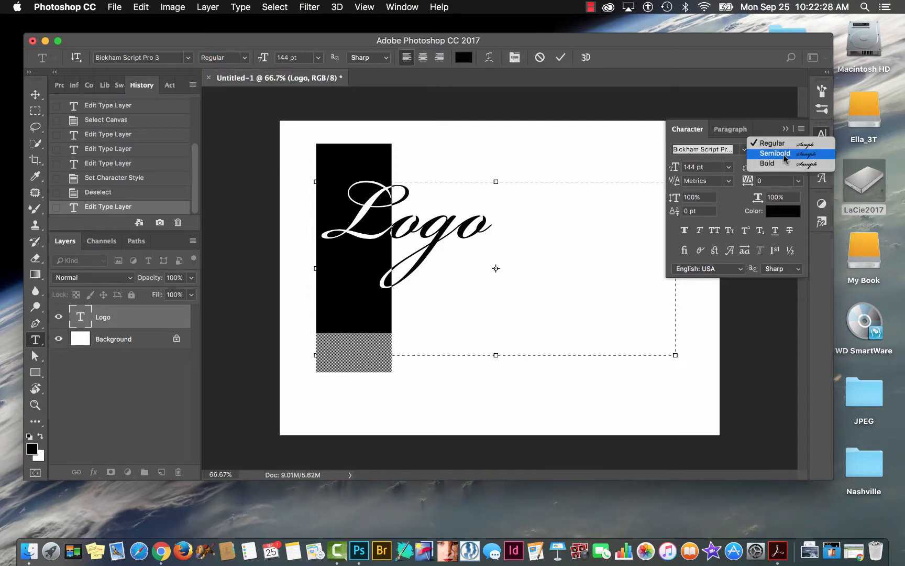
left_click(786, 155)
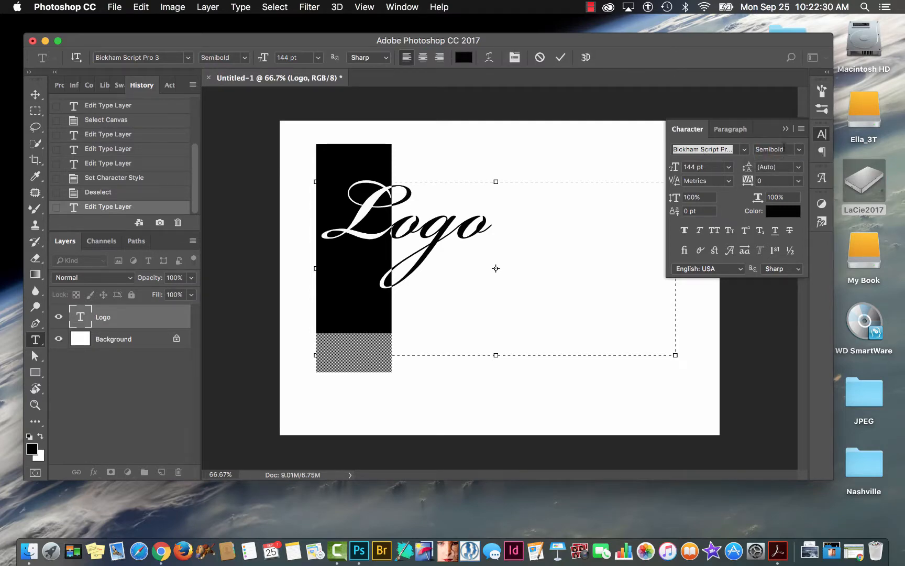
left_click(799, 153)
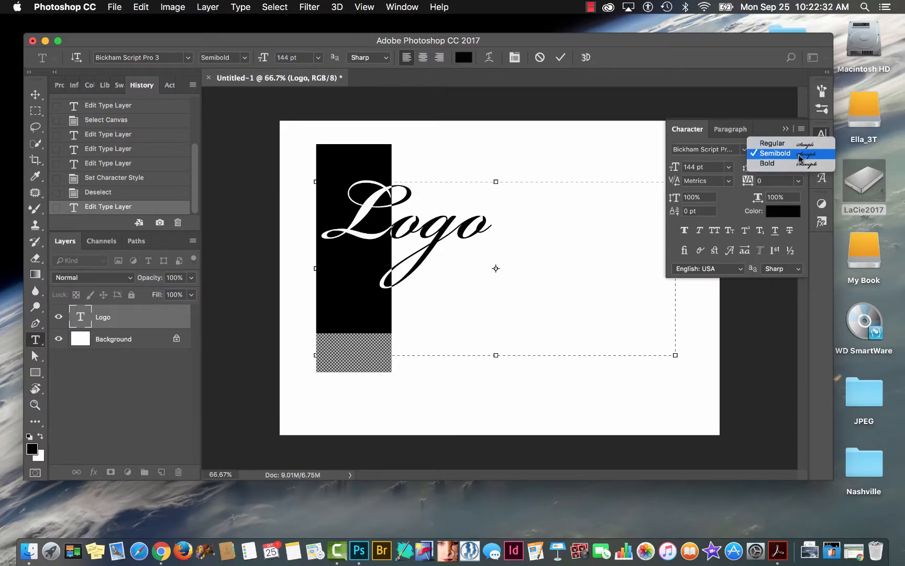
left_click(783, 163)
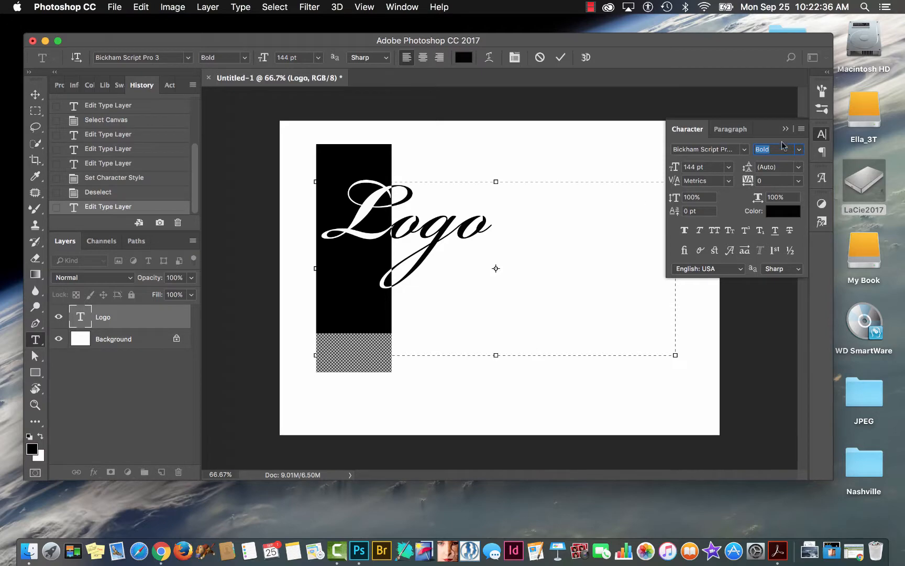
left_click(797, 151)
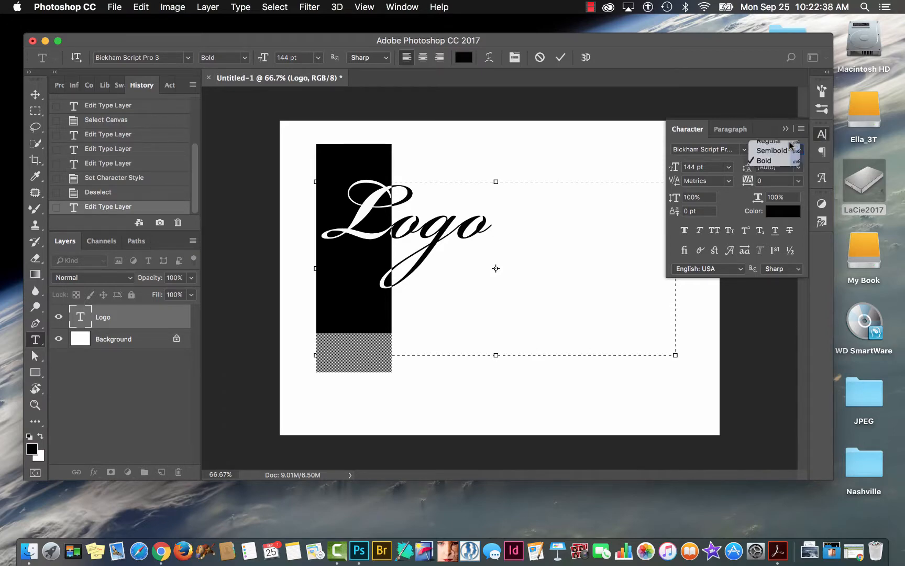
left_click(791, 142)
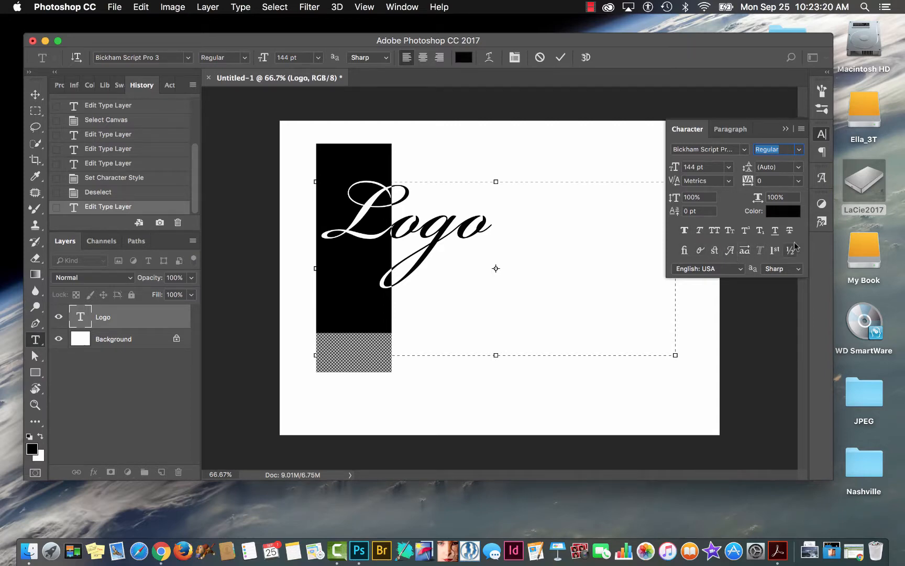
Apply the OpenType Swash feature to the selected capital L.
left_click(803, 130)
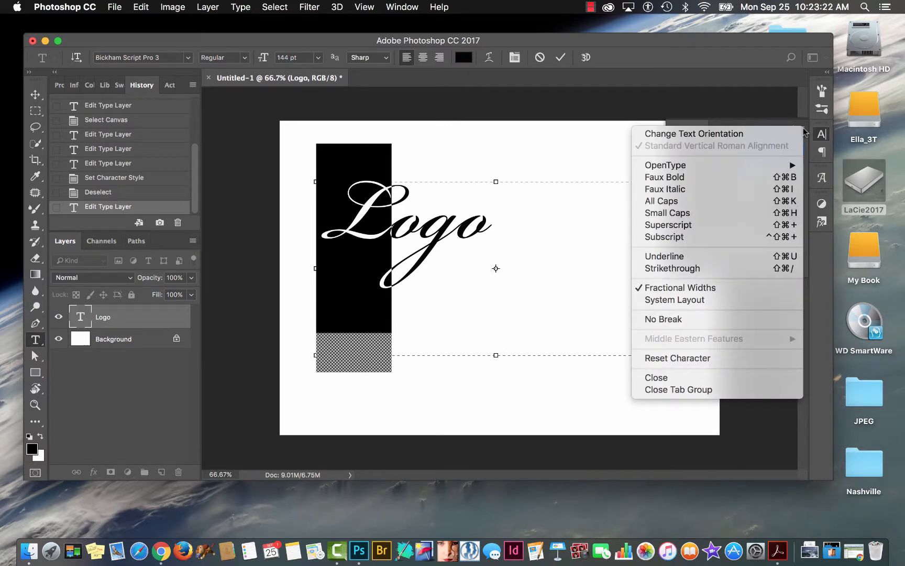
mouse_move(686, 165)
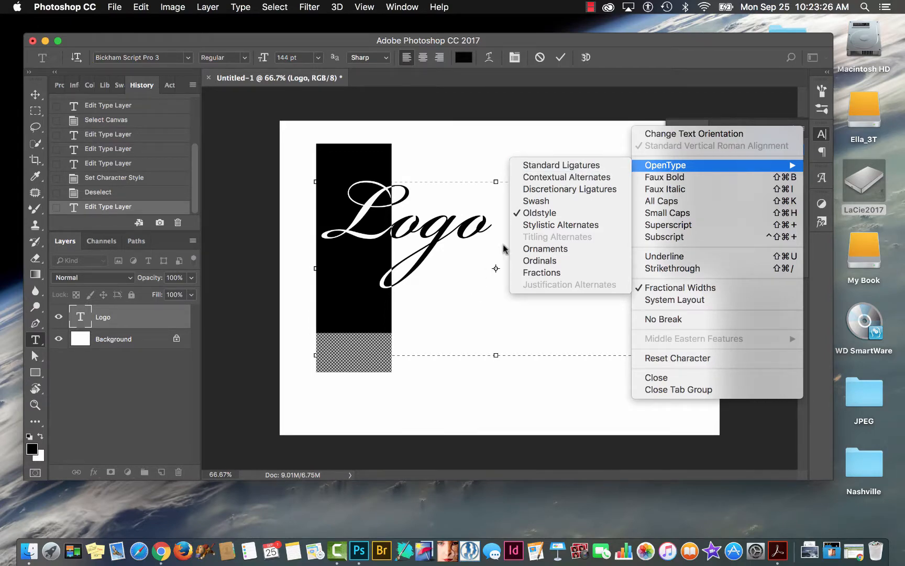
left_click(540, 201)
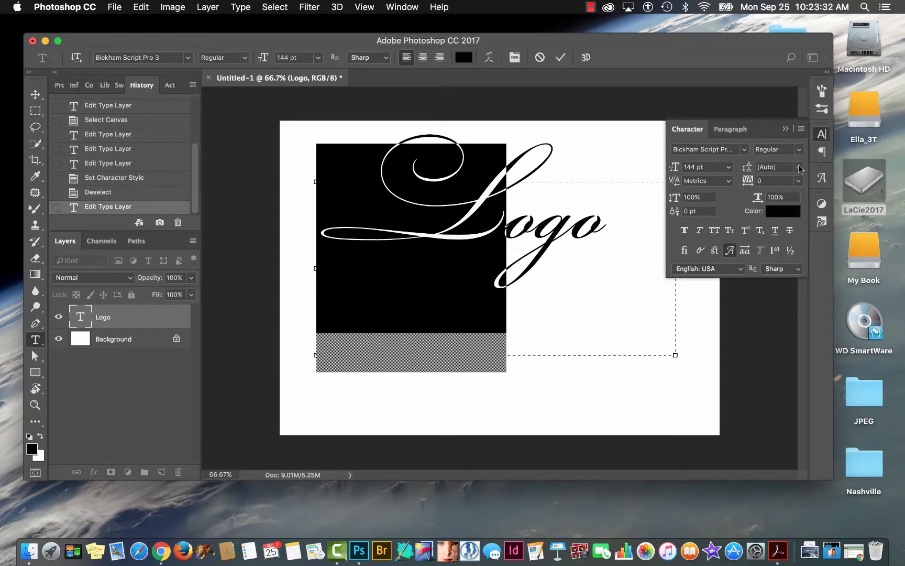
Turn off the OpenType Oldstyle feature for the selected L and commit the text edit.
left_click(802, 130)
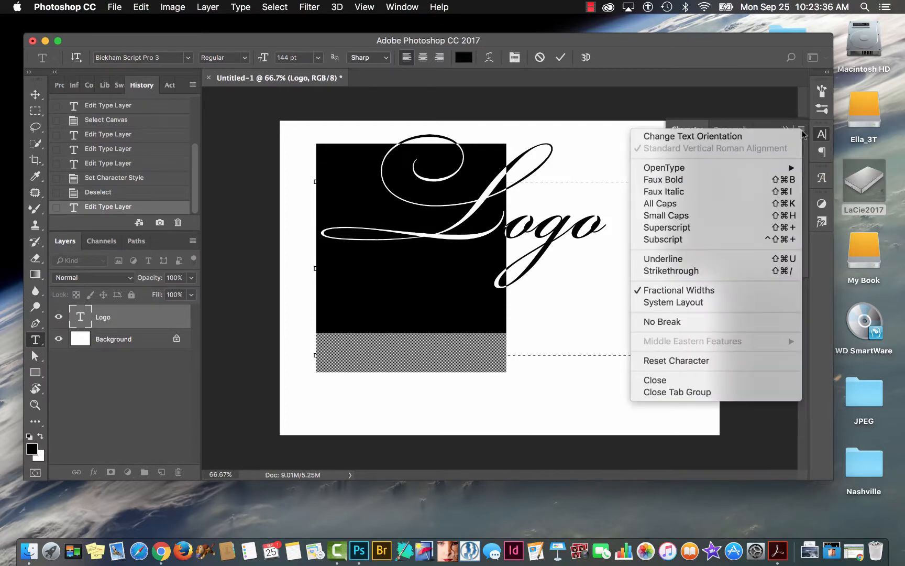
mouse_move(676, 173)
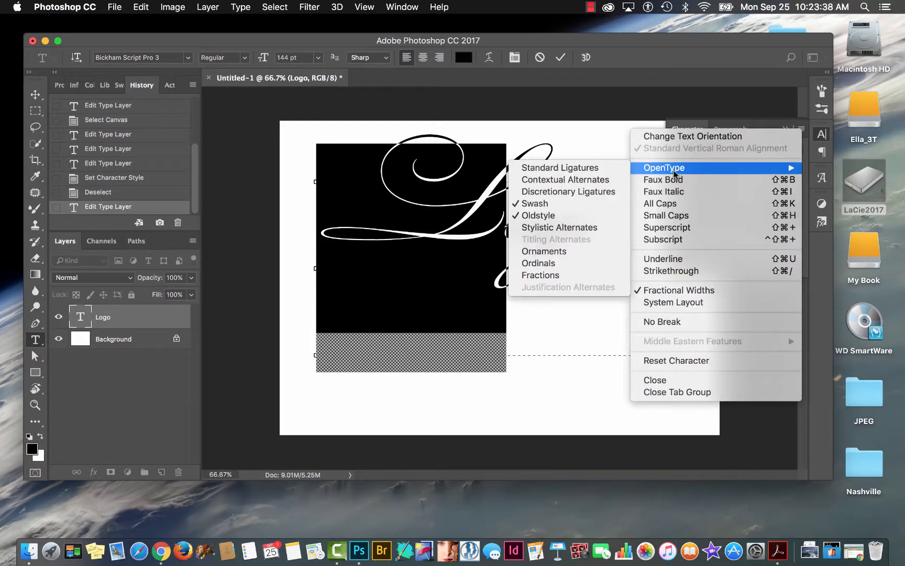
left_click(545, 215)
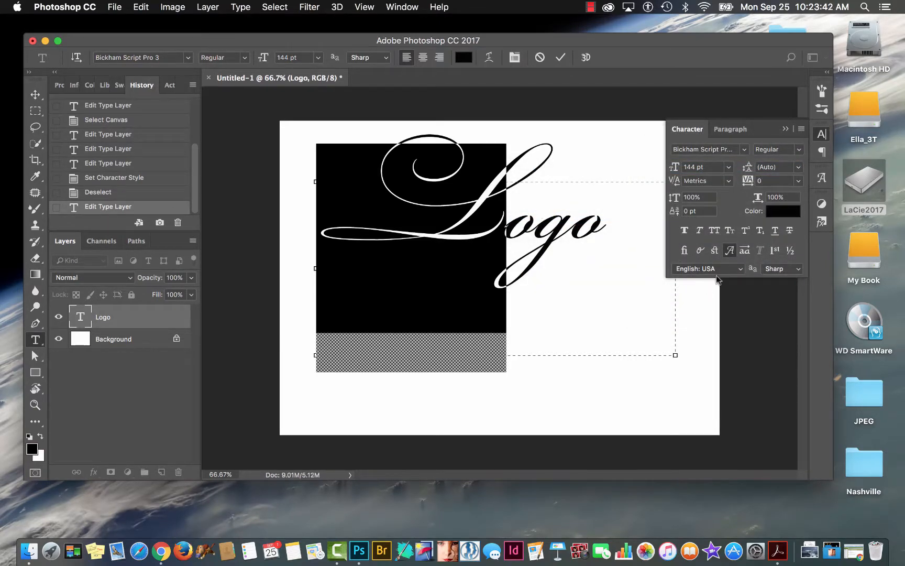
left_click(713, 251)
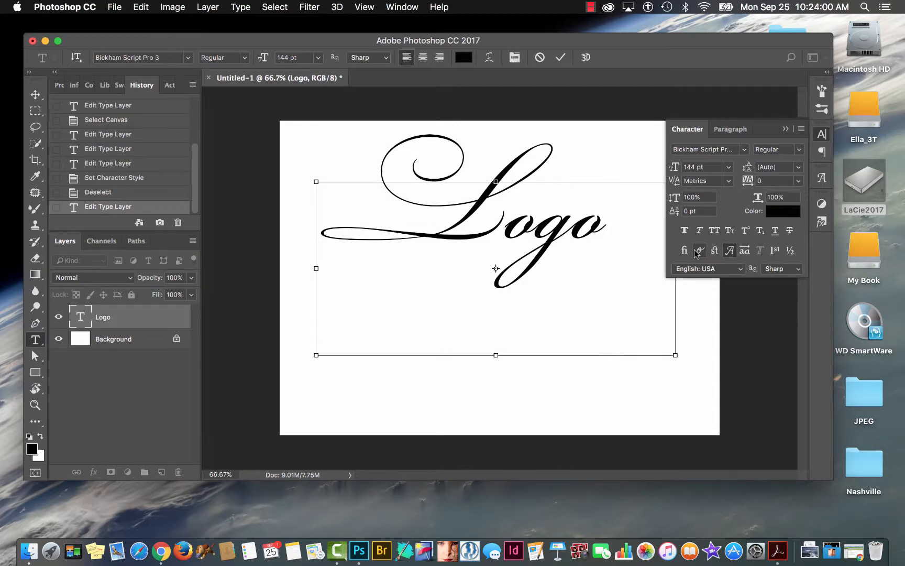
key("super+Return")
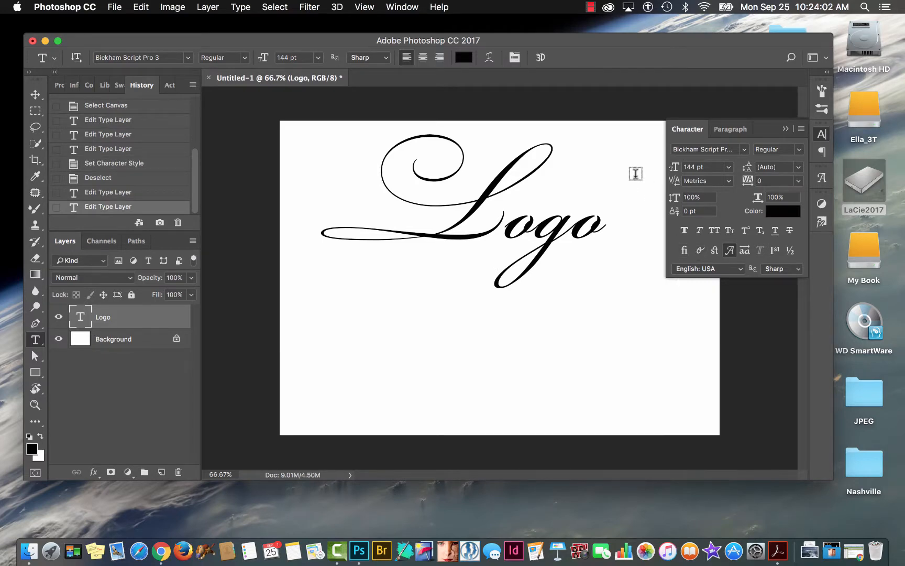
Move the Logo text down and slightly right toward the canvas centre, and convert the type layer to a shape.
key("v")
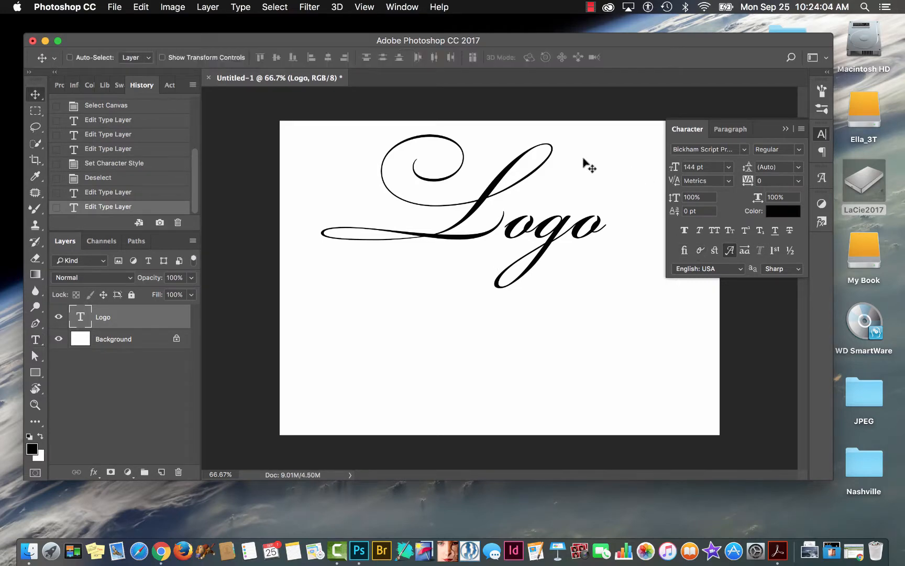
left_click_drag(504, 236, 565, 288)
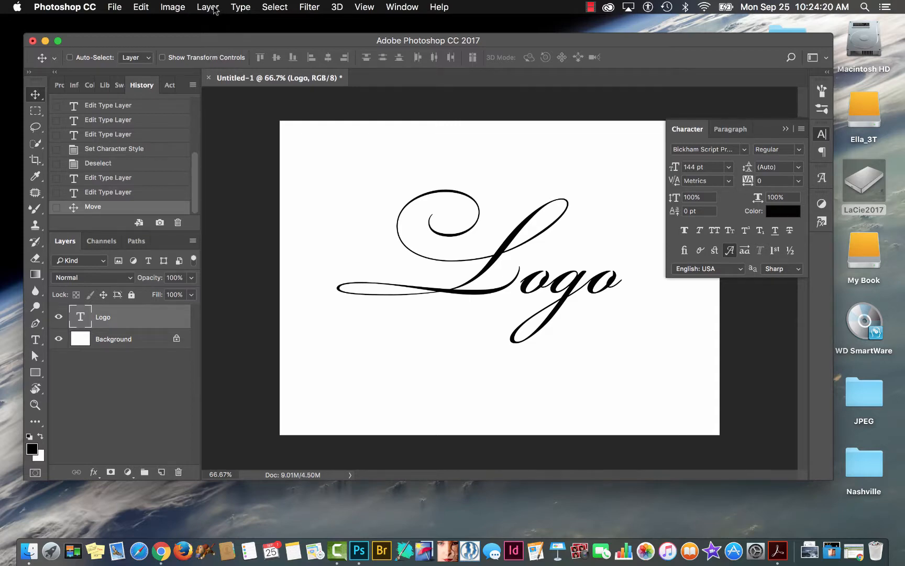
left_click(240, 7)
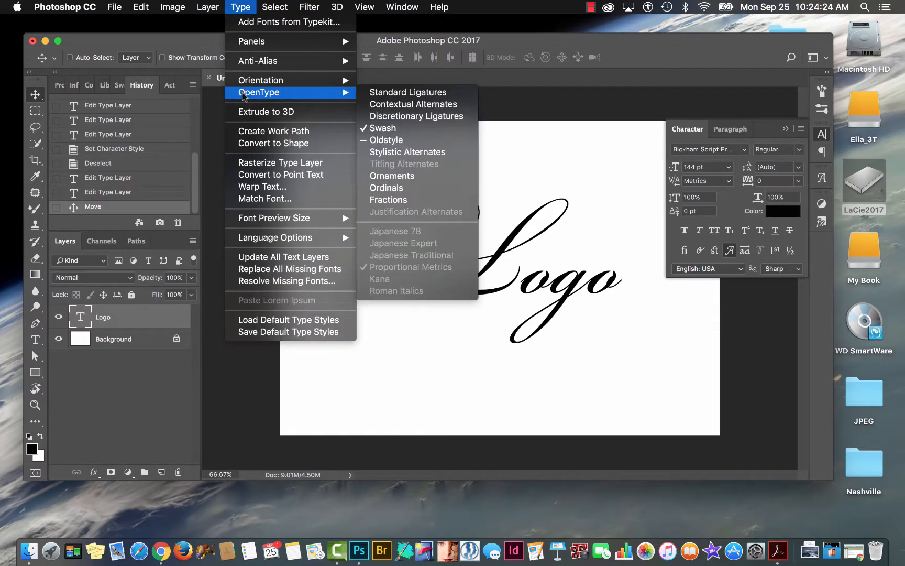
left_click(261, 147)
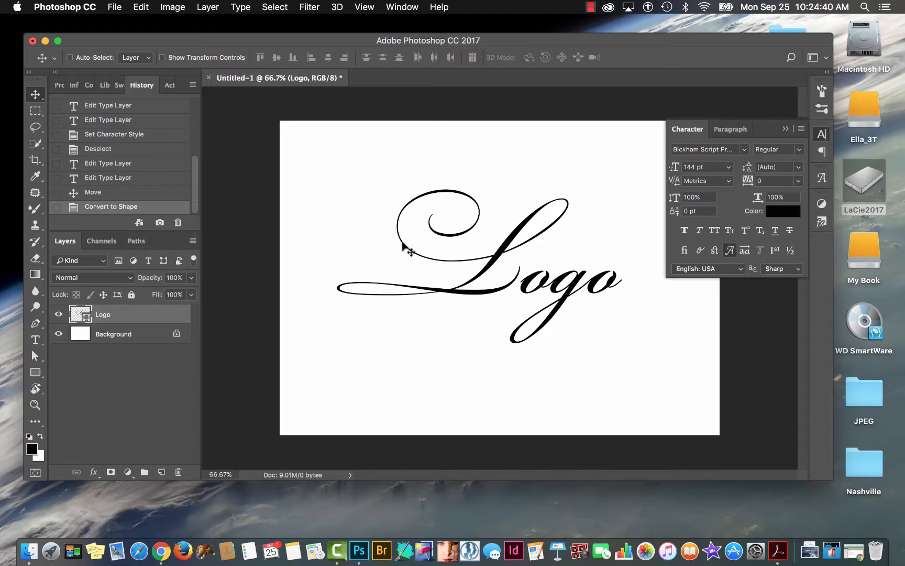
Pull the middle anchor point on the underside of the L's base stroke downward with the Direct Selection tool to thicken the stroke.
left_click_drag(446, 253, 507, 270)
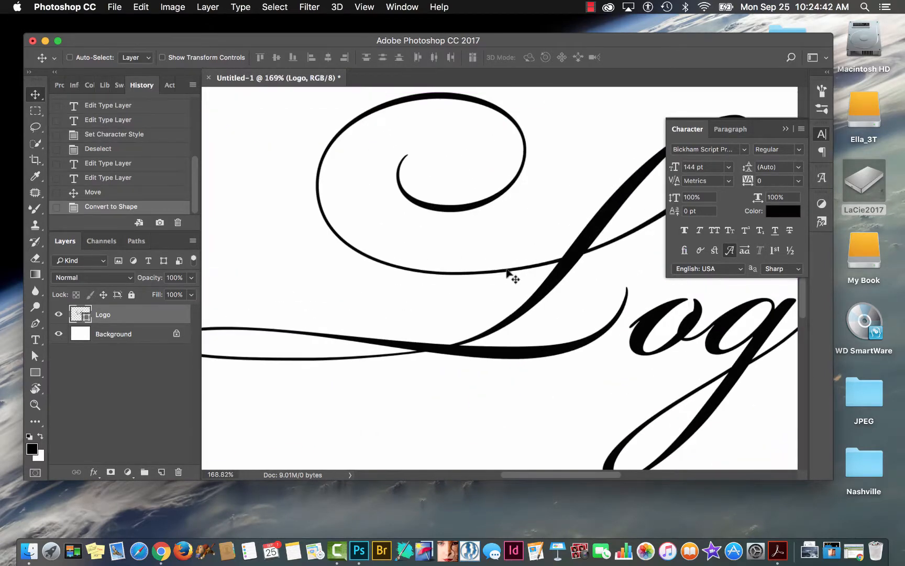
scroll(507, 270, "down", 3)
scroll(508, 270, "left", 8)
scroll(507, 270, "right", 7)
scroll(513, 277, "left", 3)
scroll(512, 277, "up", 2)
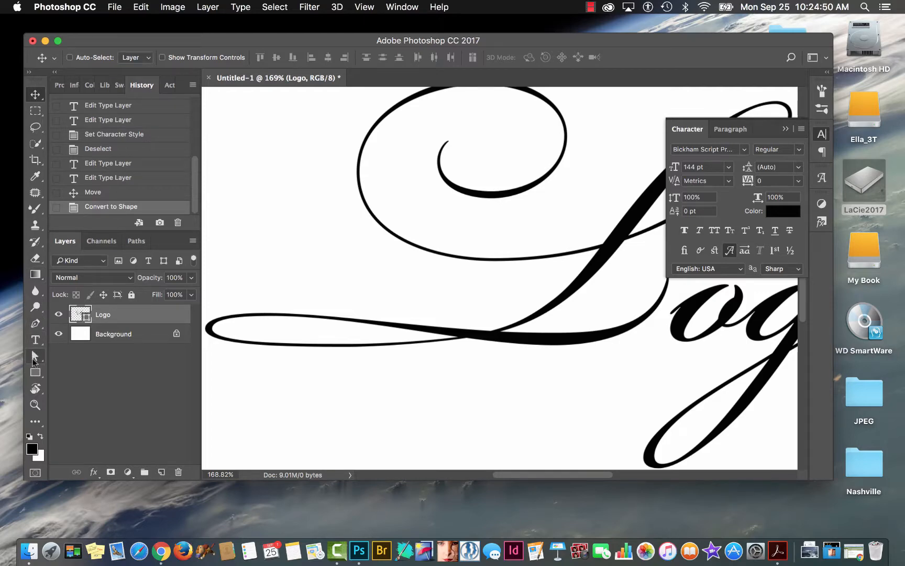
left_click(34, 355)
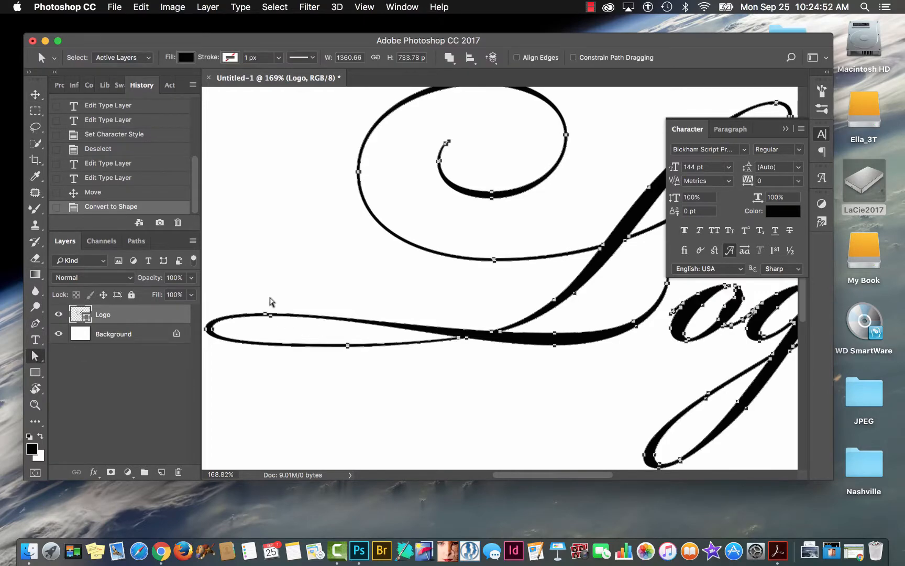
left_click(575, 389)
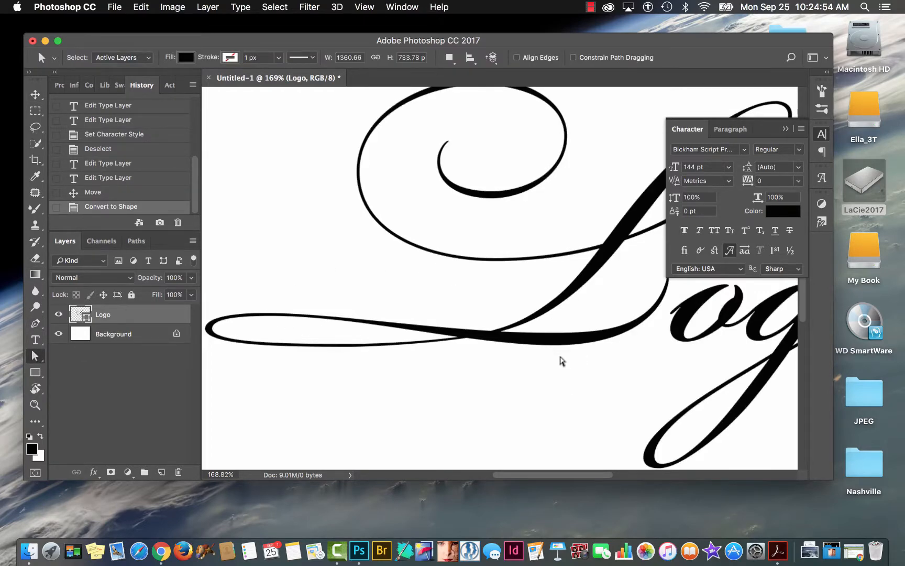
left_click(556, 347)
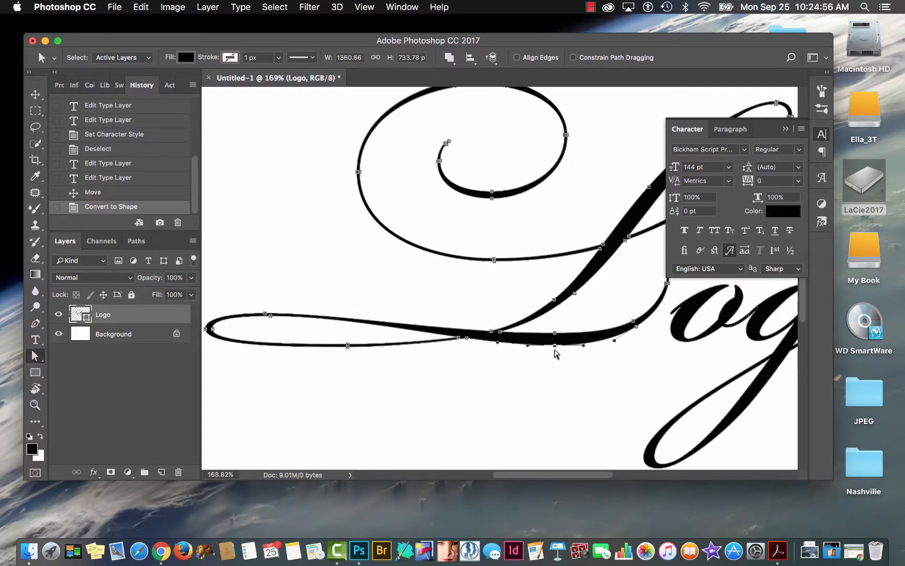
left_click_drag(556, 347, 558, 373)
Move the outer anchor point atop the L's left loop upward to thicken its upper edge, and deselect the path.
left_click(299, 287)
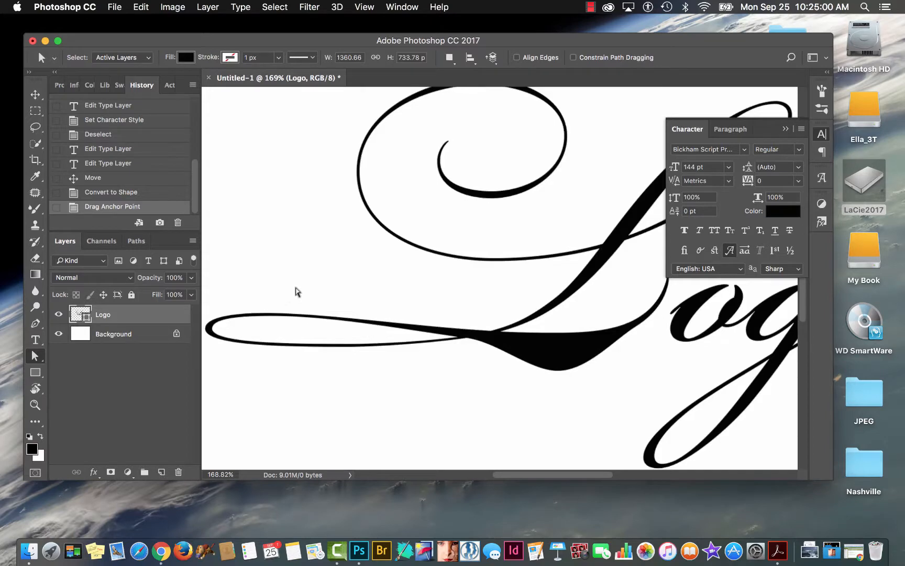
mouse_move(258, 297)
left_mouse_down()
mouse_move(288, 317)
mouse_move(265, 285)
left_mouse_up()
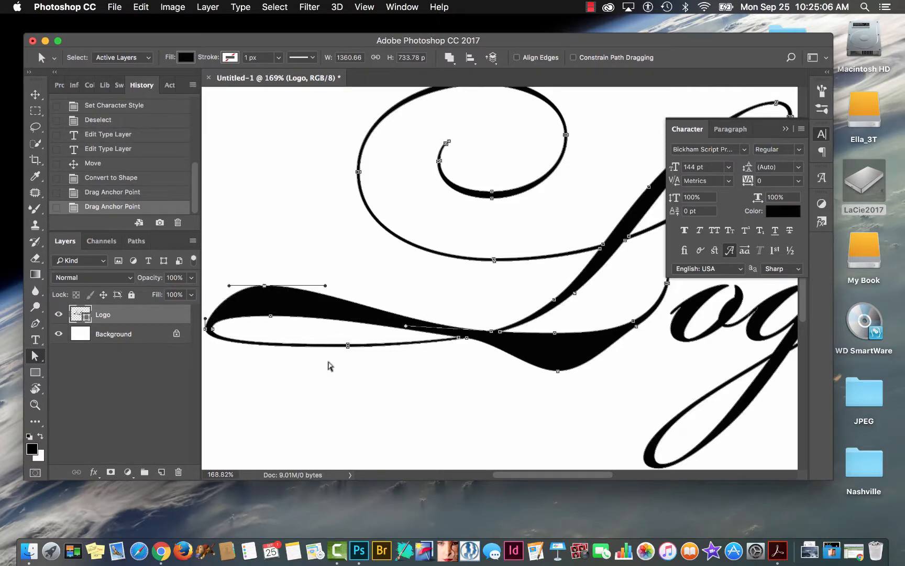
left_click(369, 379)
Move the outer anchor point at the bottom of the L's inner spiral down and slightly right to thicken the curl.
scroll(451, 300, "up", 3)
scroll(451, 300, "right", 2)
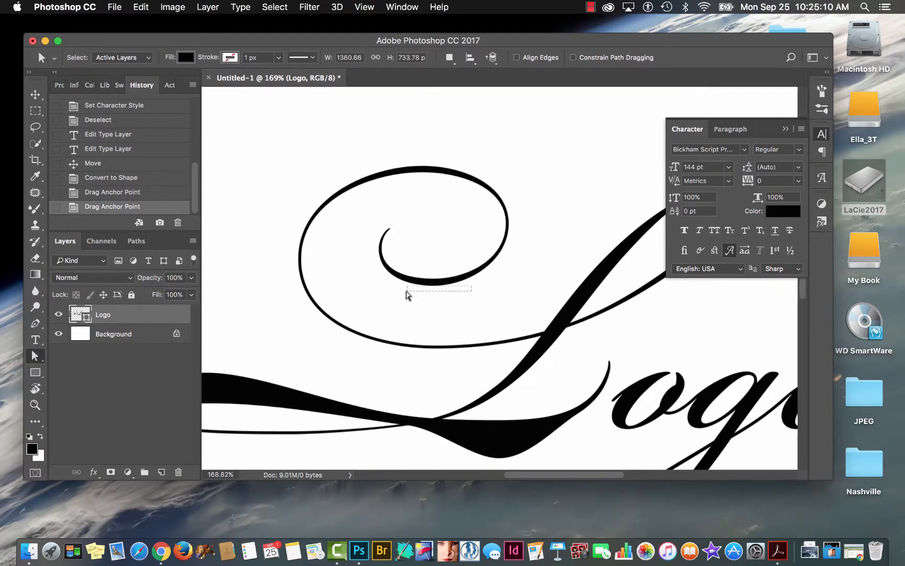
left_click(394, 286)
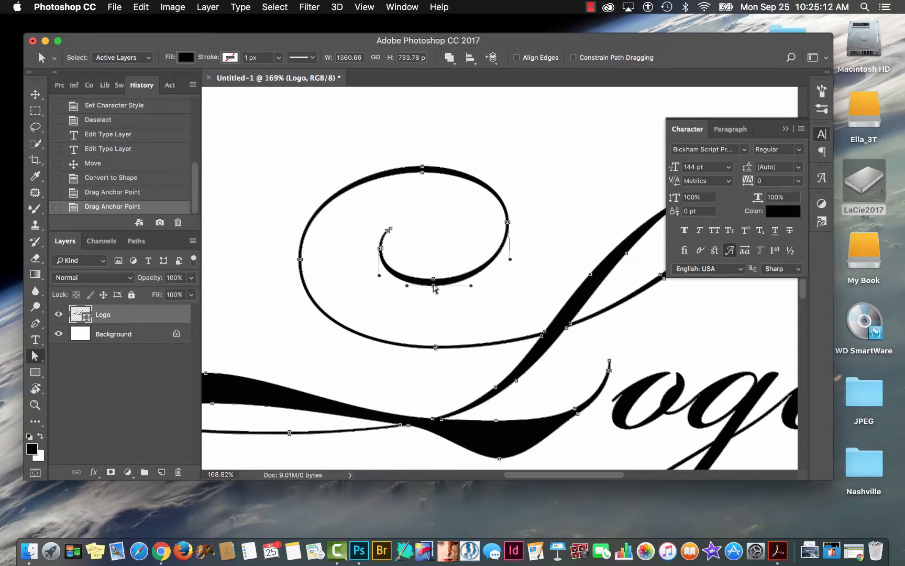
left_click_drag(434, 287, 449, 306)
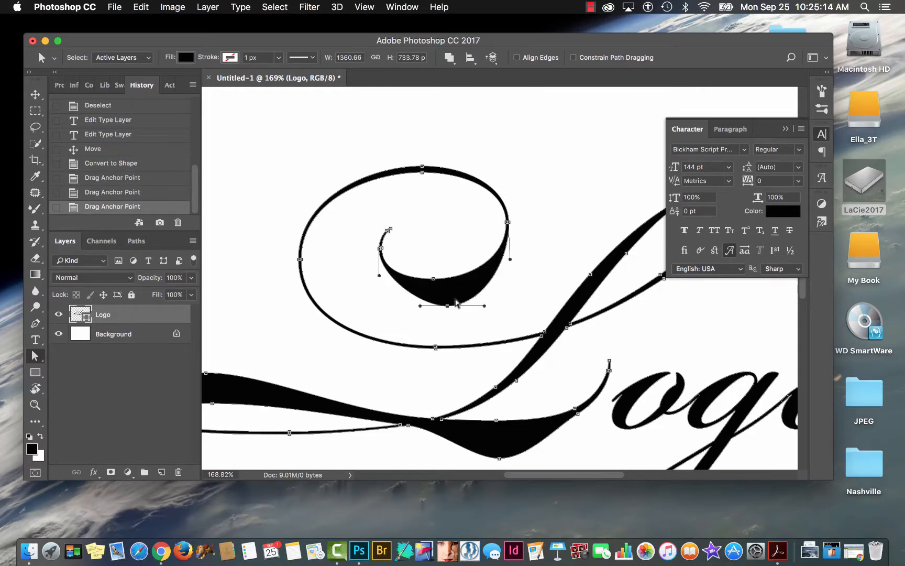
Move the outer anchor point on the underside of the L's upper-right loop down and right to thicken it, and deselect the path.
scroll(541, 211, "up", 3)
scroll(541, 210, "right", 4)
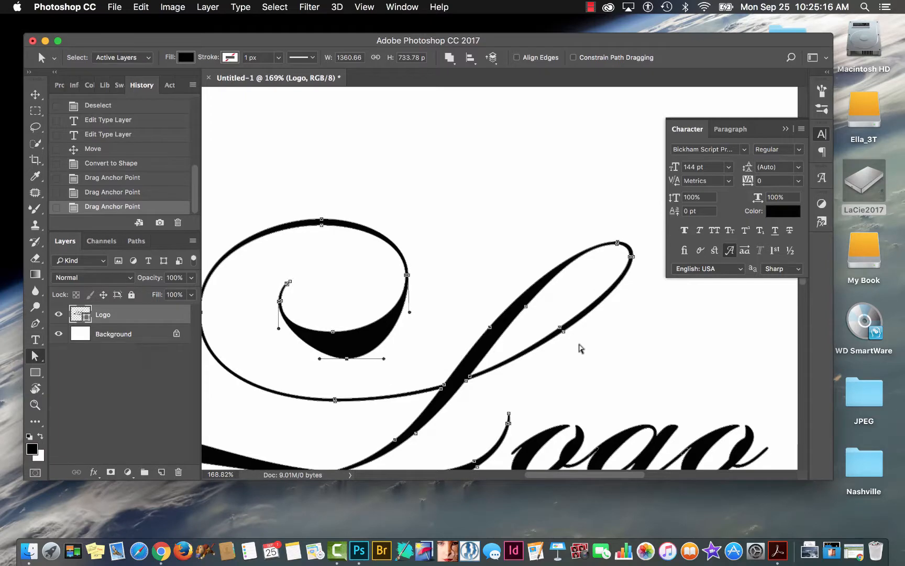
left_click(564, 333)
mouse_move(563, 331)
left_mouse_down()
mouse_move(583, 359)
mouse_move(578, 351)
left_mouse_up()
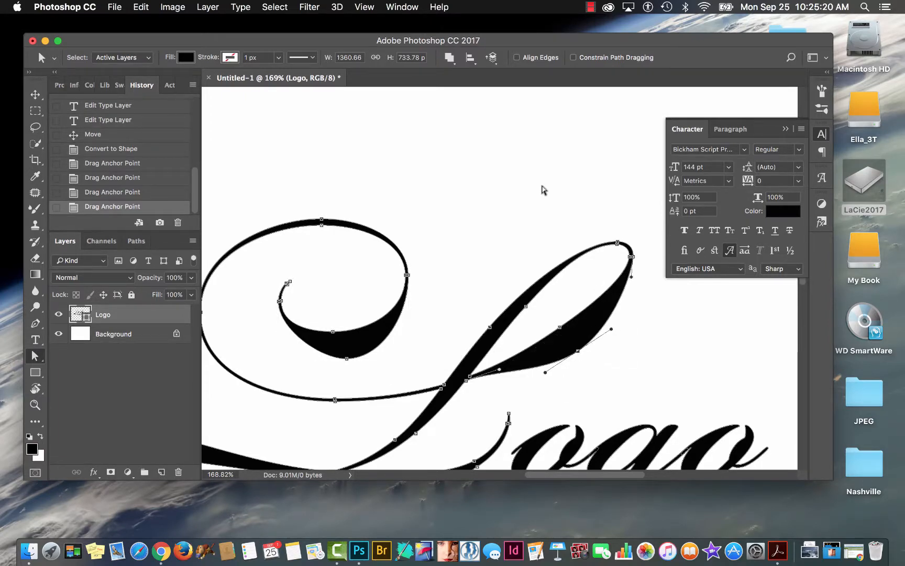
left_click(541, 189)
Move the two anchor points where the L's left loop meets its base stroke down and left to fill the underside.
key("super+minus")
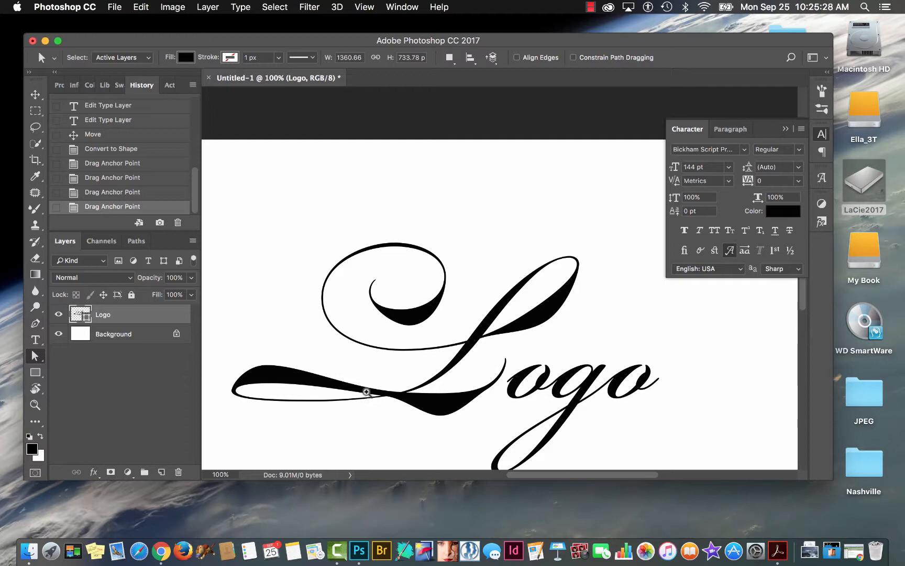
left_click_drag(367, 392, 394, 394)
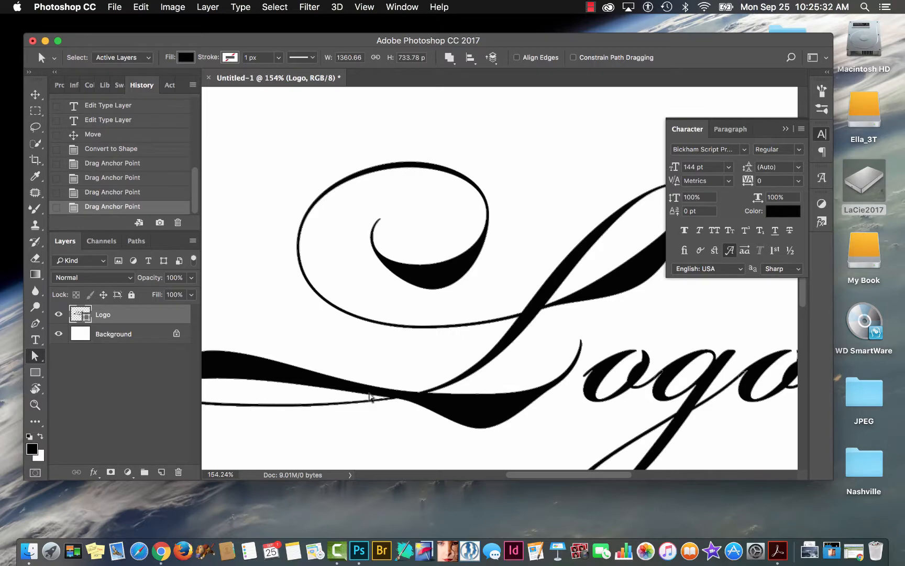
left_click(371, 397)
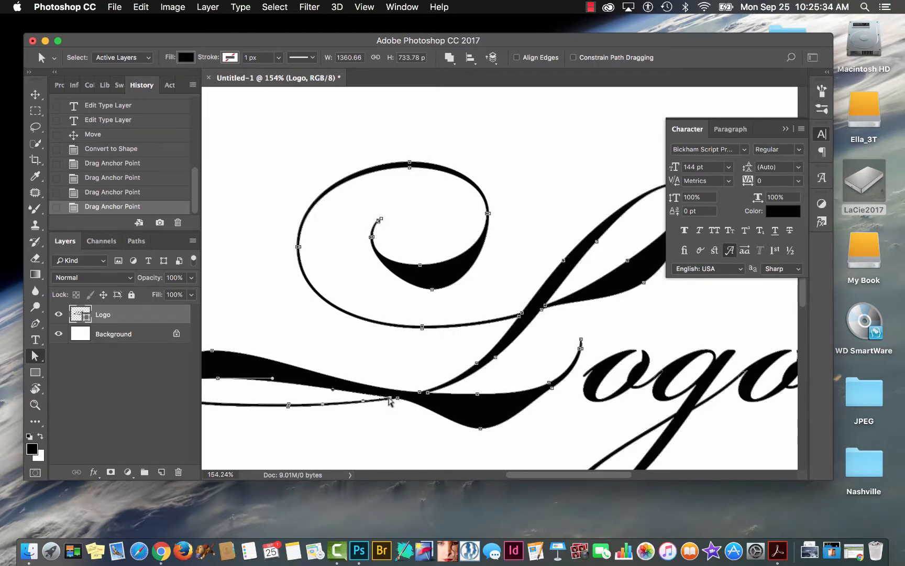
left_click_drag(389, 399, 360, 431)
left_click(369, 428)
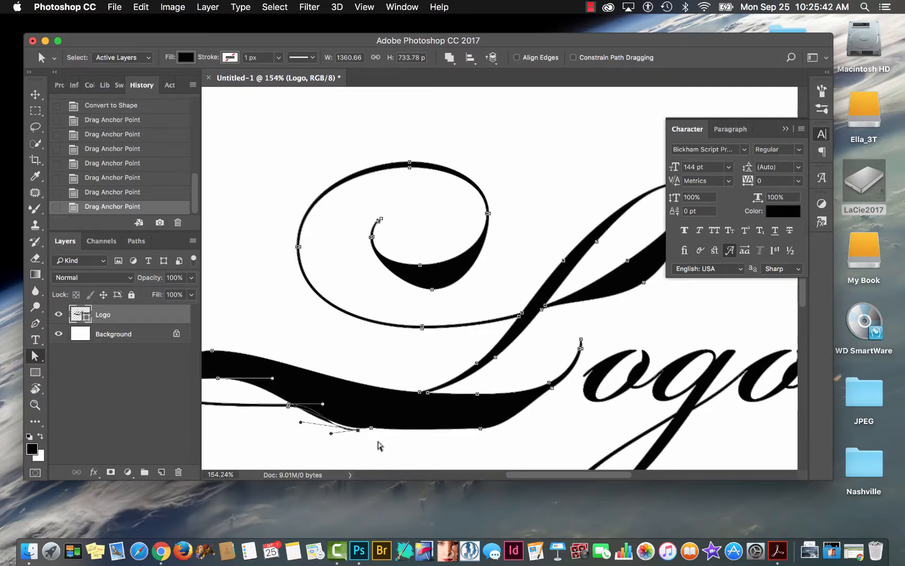
Move the stray left anchor point on the stroke's bottom edge up and left onto the thin line below the loop.
left_click(358, 438)
left_click(357, 434)
left_click(356, 430)
left_click_drag(356, 431, 377, 425)
left_click_drag(368, 426, 307, 406)
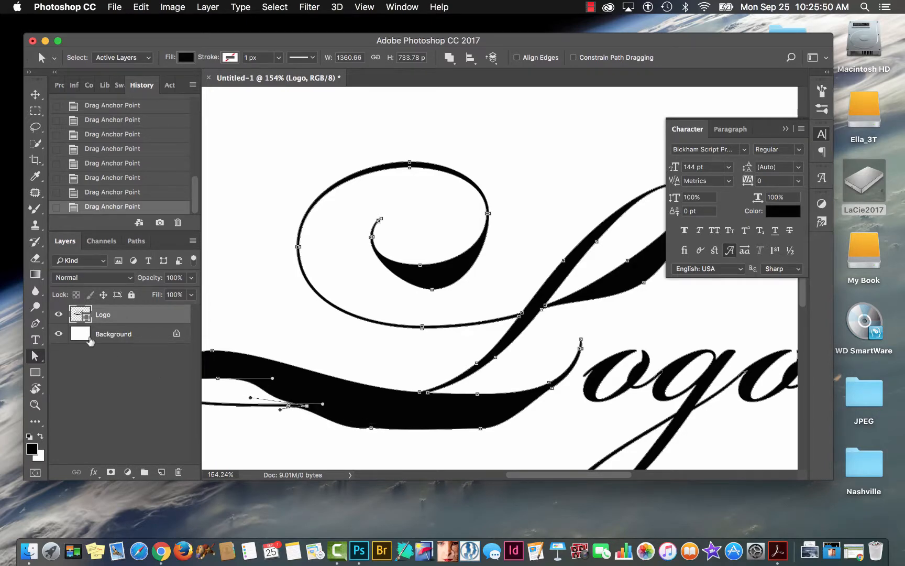
Delete the two adjacent inner anchor points on the thin line under the L's left loop with the Delete Anchor Point tool.
left_click(36, 356)
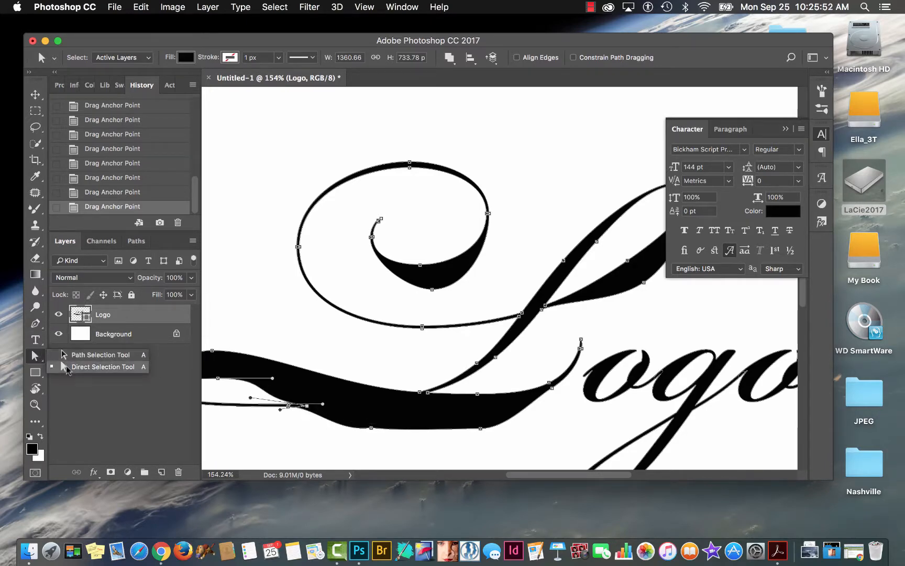
left_click(35, 323)
left_click(35, 324)
left_click(36, 324)
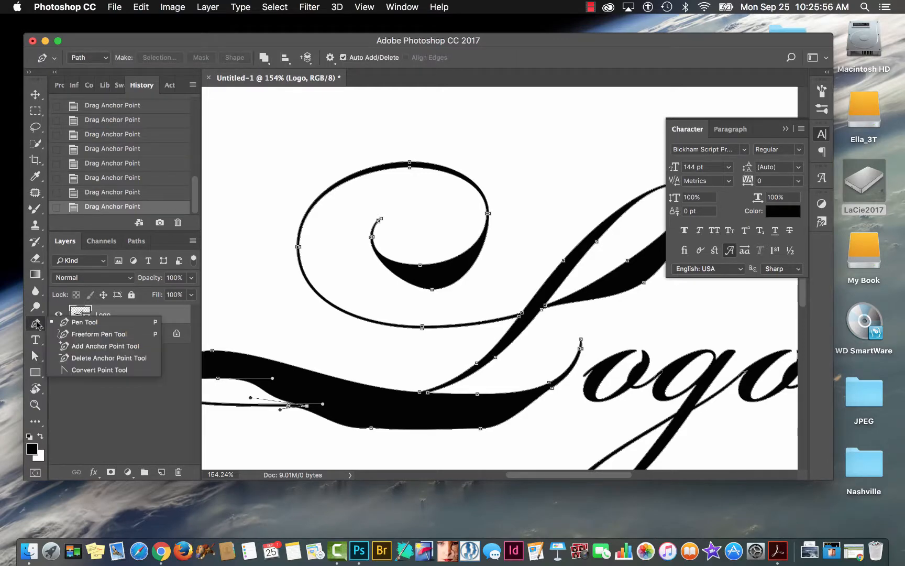
left_click(73, 358)
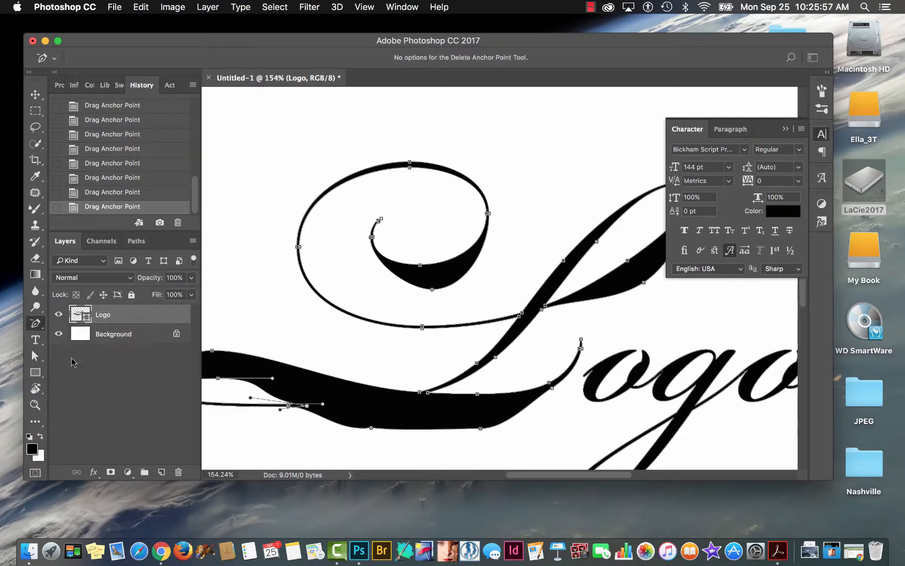
left_click(290, 407)
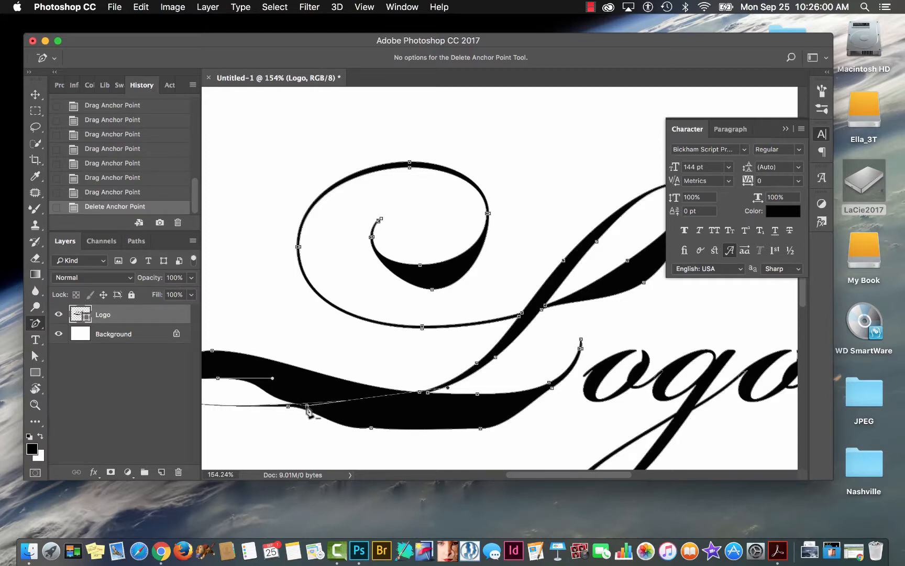
left_click(308, 409)
Shorten the control handles of the white opening inside the L's left loop so it becomes a small oval.
scroll(328, 358, "left", 5)
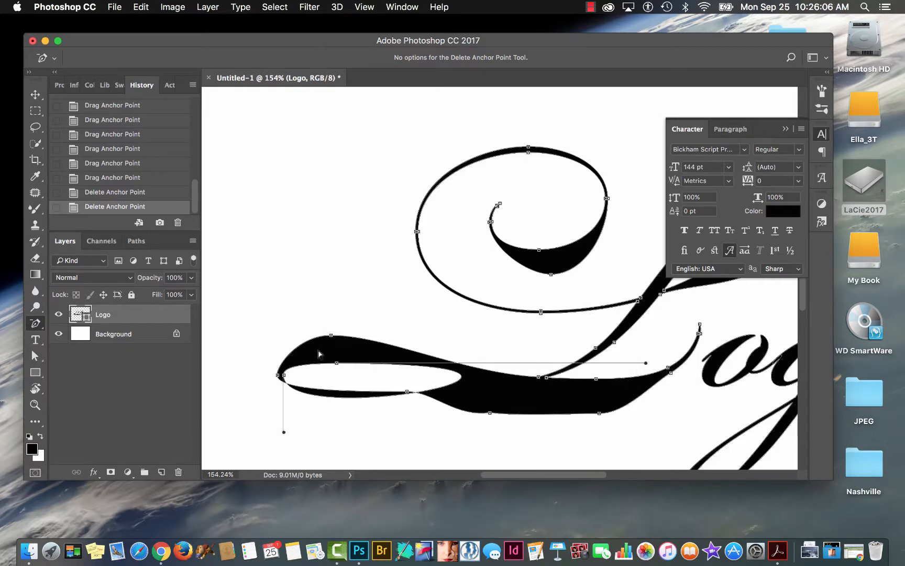
left_click(35, 359)
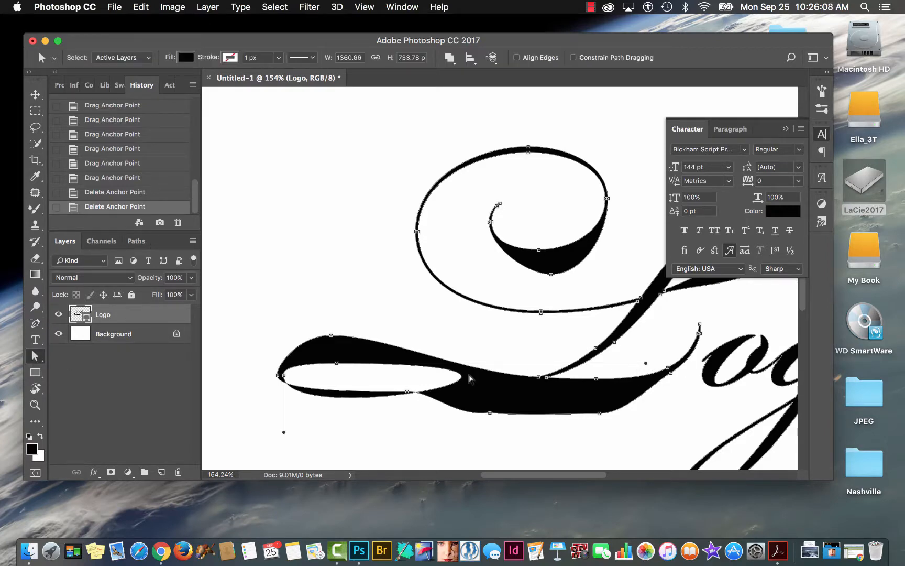
left_click_drag(646, 363, 416, 383)
left_click_drag(283, 434, 302, 388)
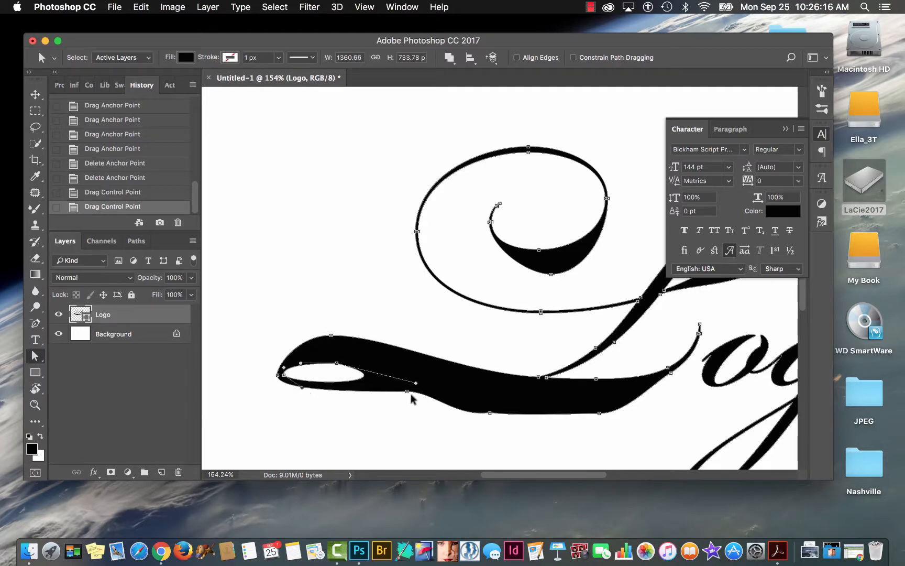
Lower the anchor point and handle below the left loop, and delete the neighbouring anchor point on the stroke's bottom edge.
left_click_drag(408, 391, 431, 410)
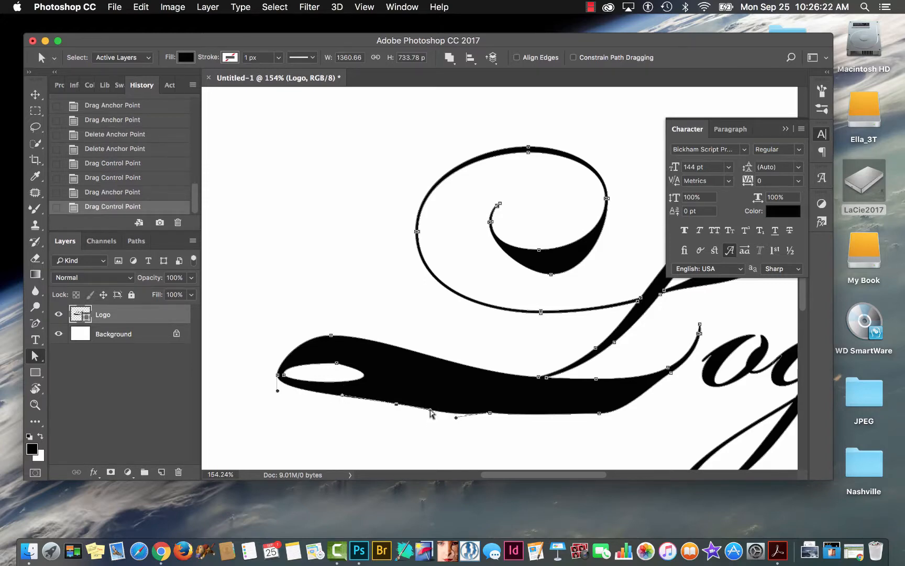
left_click(490, 414)
left_click(35, 323)
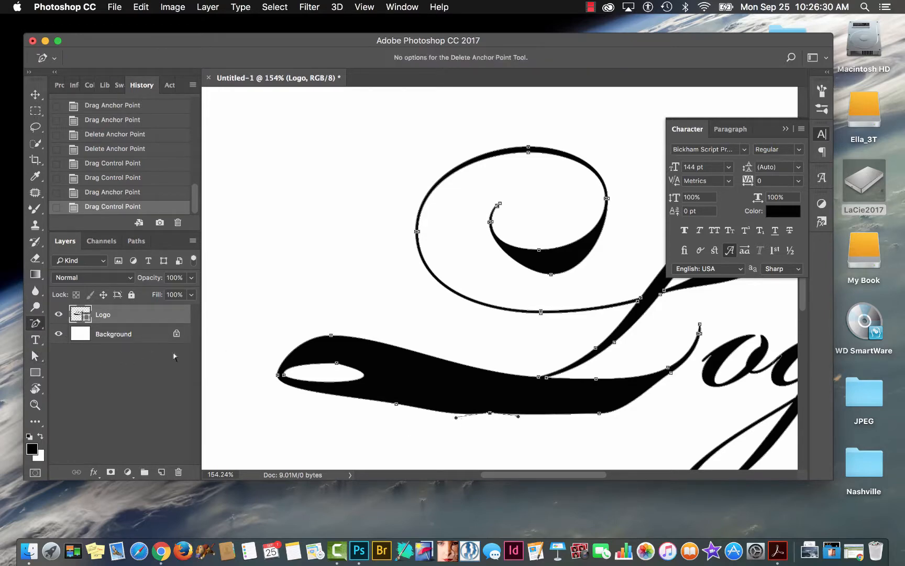
left_click(488, 413)
left_click(490, 416)
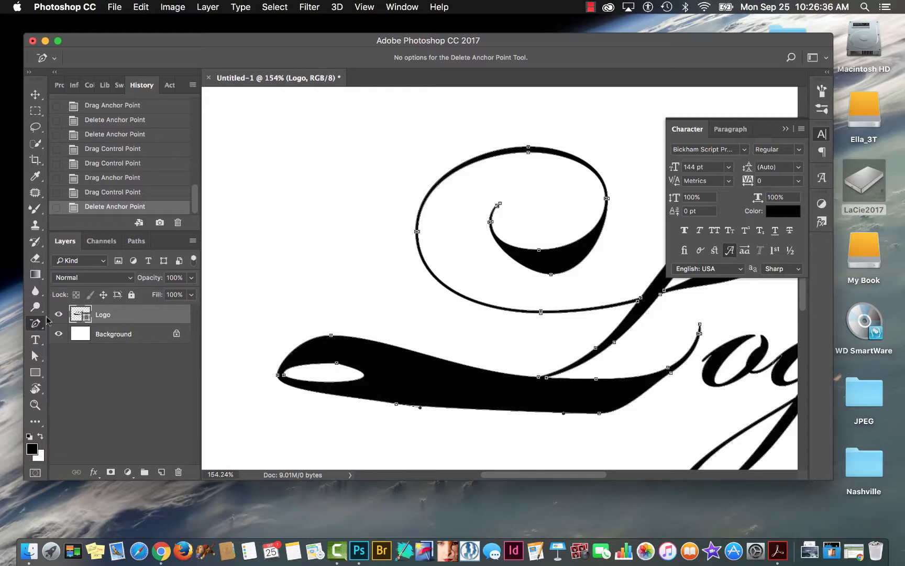
Lower the left anchor point on the base stroke's underside and angle the right anchor's handle down-left to form one smooth curve.
left_click(34, 359)
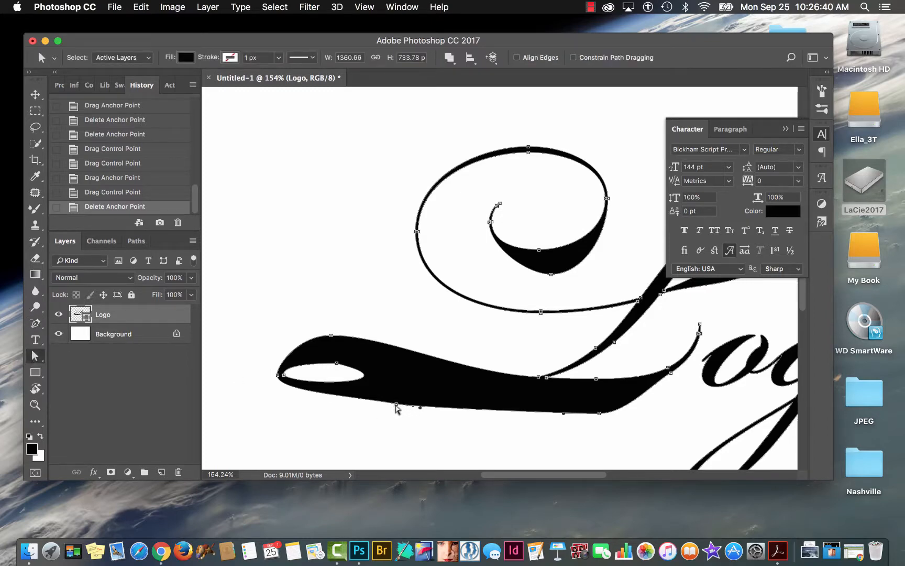
left_click_drag(396, 408, 395, 420)
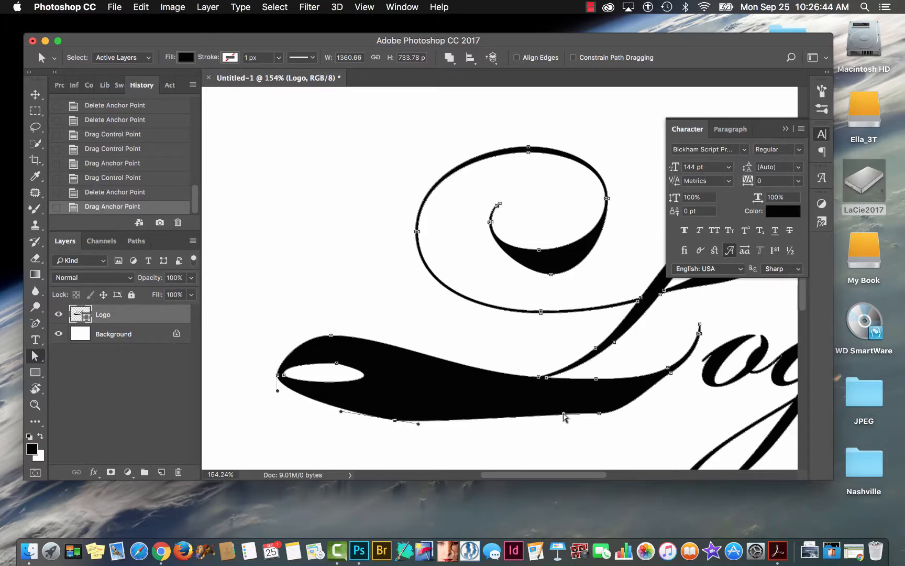
left_click_drag(564, 417, 510, 438)
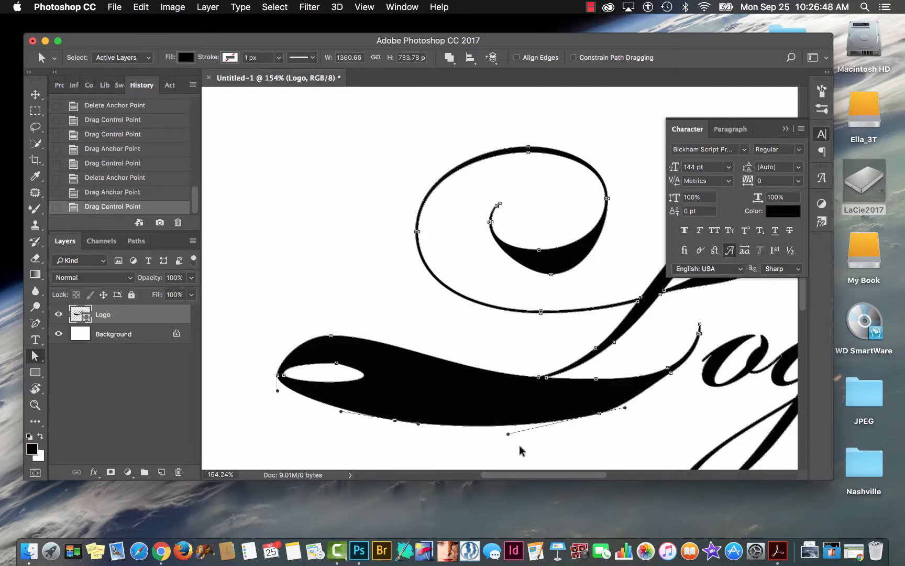
key("super+1")
left_click(559, 403)
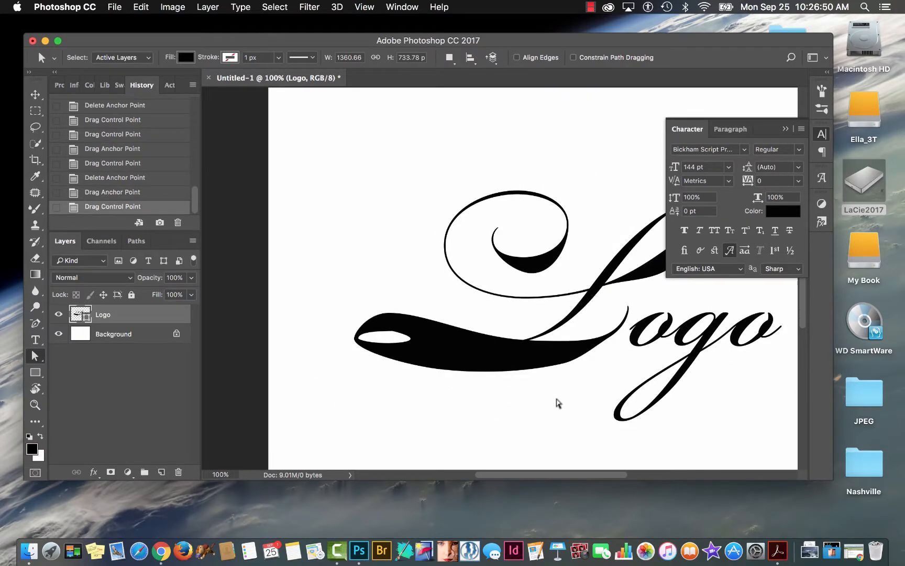
key("super+minus")
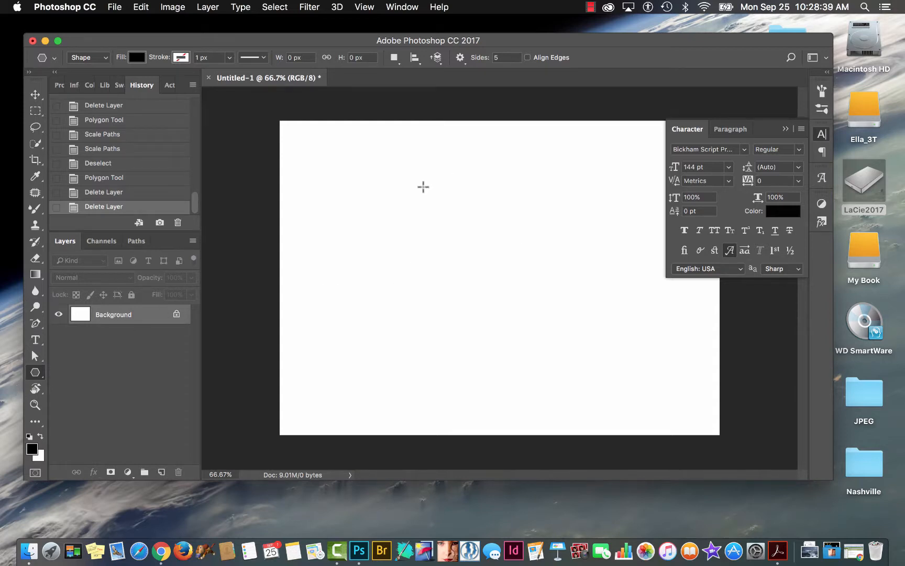
Draw a black five-pointed star shape about 915 px wide and 930 px high, and move it to the canvas centre.
left_click_drag(404, 186, 482, 255)
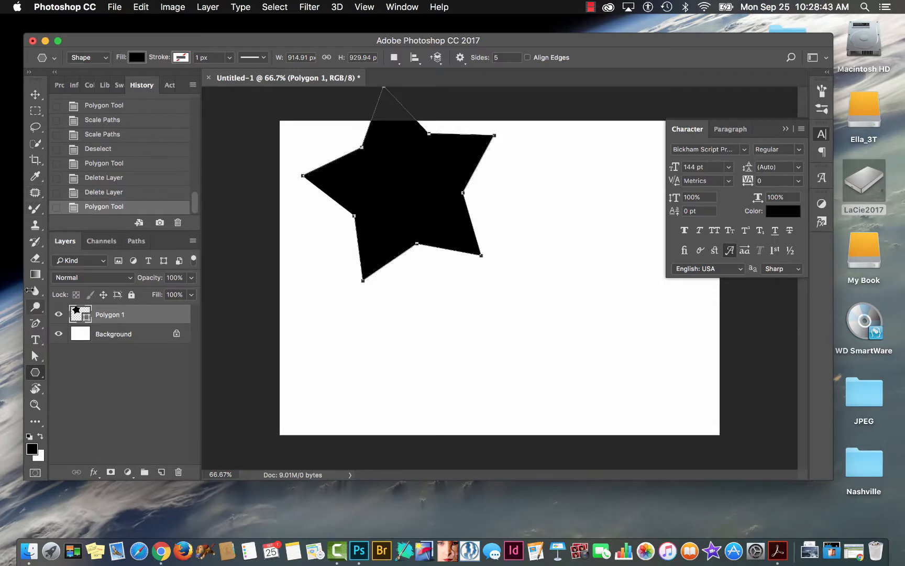
left_click(36, 95)
left_click_drag(398, 181, 492, 267)
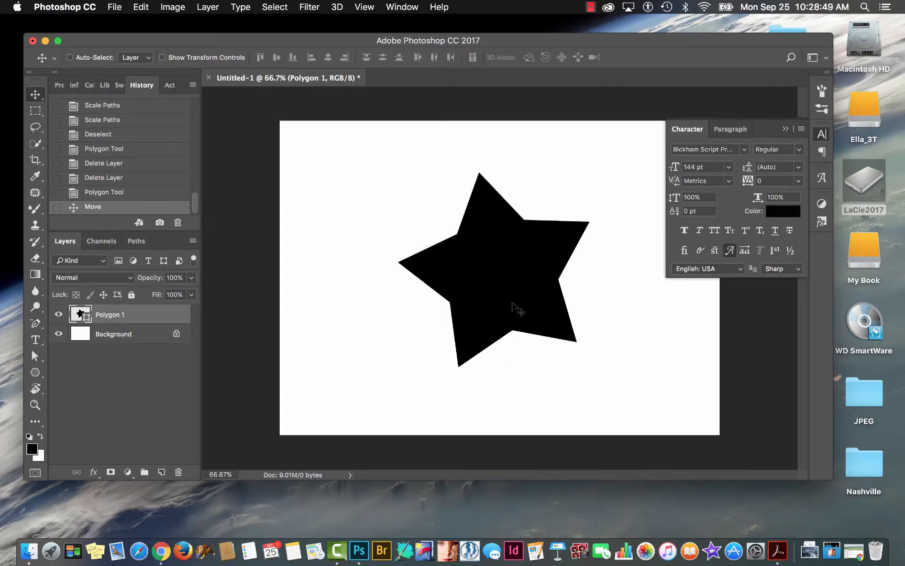
Stretch the star's lower-left tip toward the canvas's lower-left corner and its upper-right tip up and outward, making it about 1337 px wide.
left_click(35, 358)
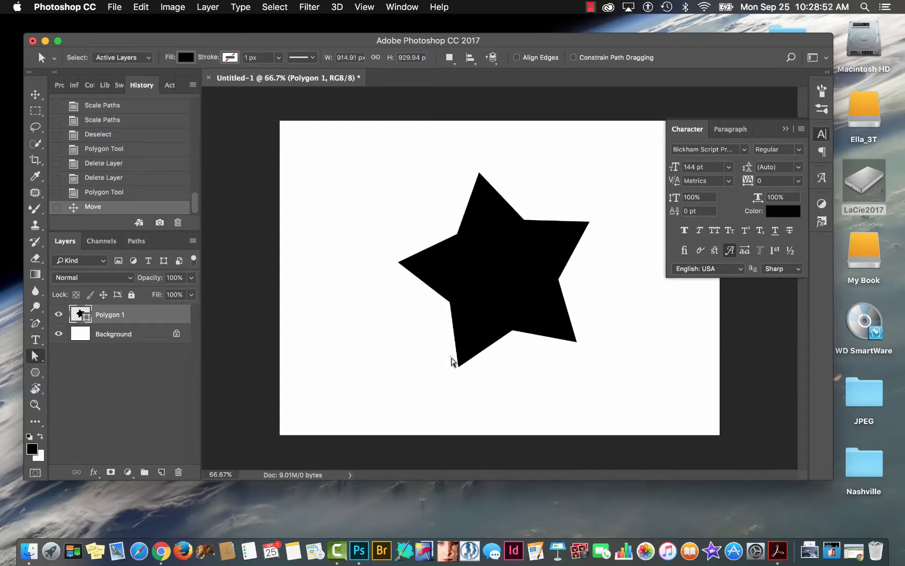
left_click(459, 367)
left_click_drag(460, 367, 363, 403)
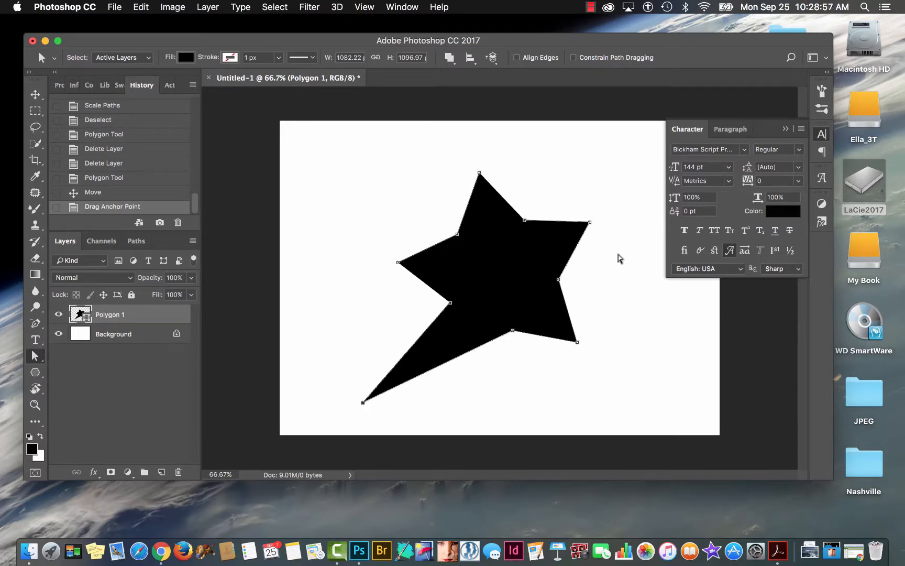
left_click(591, 222)
left_click_drag(587, 223, 646, 173)
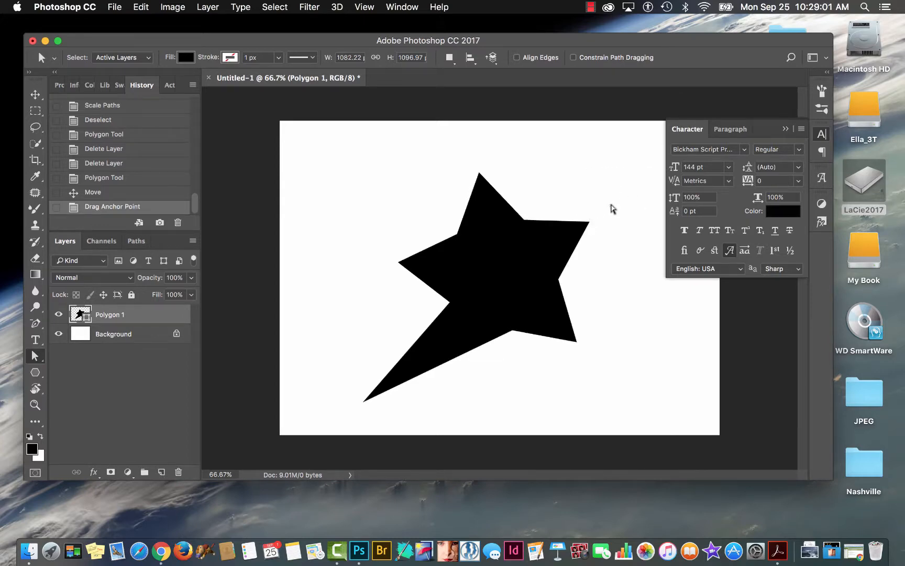
left_click_drag(590, 223, 644, 177)
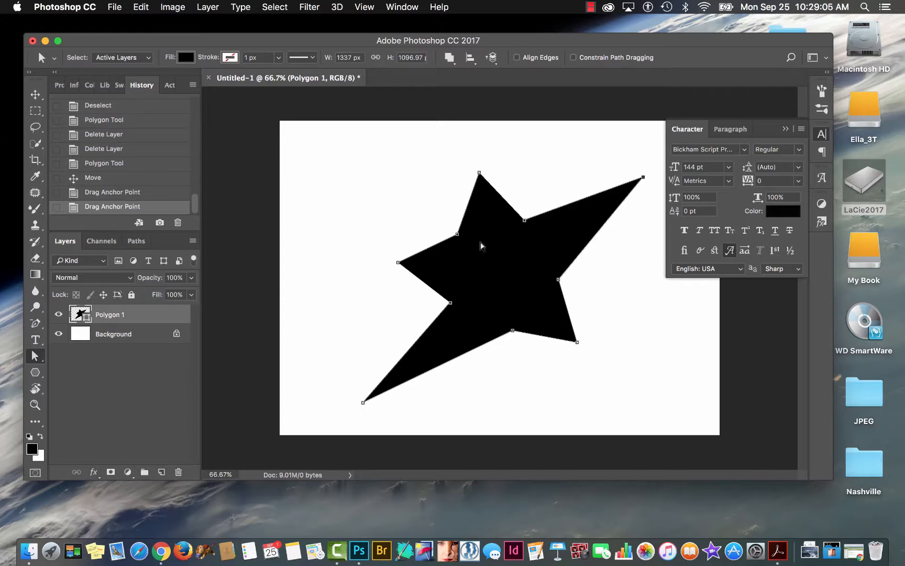
Narrow the star's left arm by moving its tip and adjoining inner corners inward, and shift the shortened top arm's tip down-left.
left_click_drag(399, 263, 416, 265)
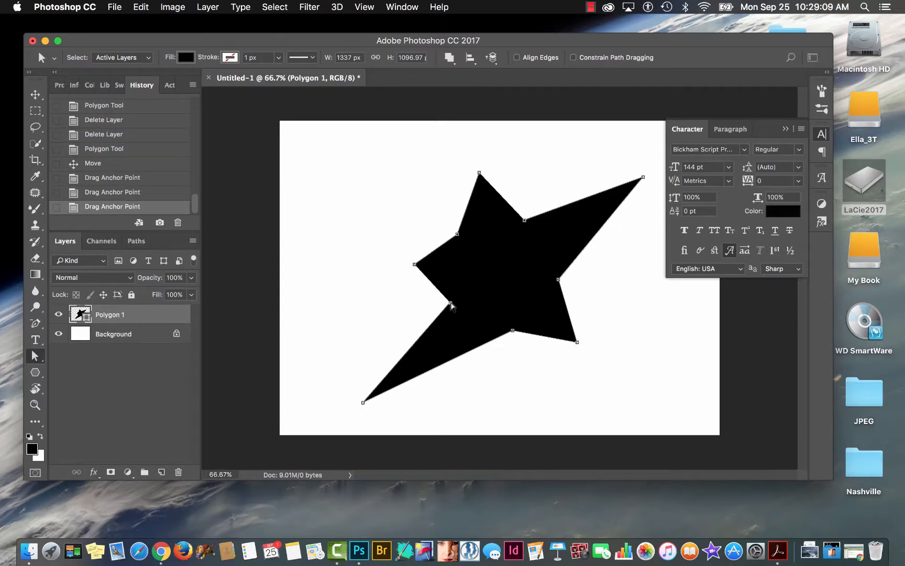
left_click_drag(451, 303, 463, 281)
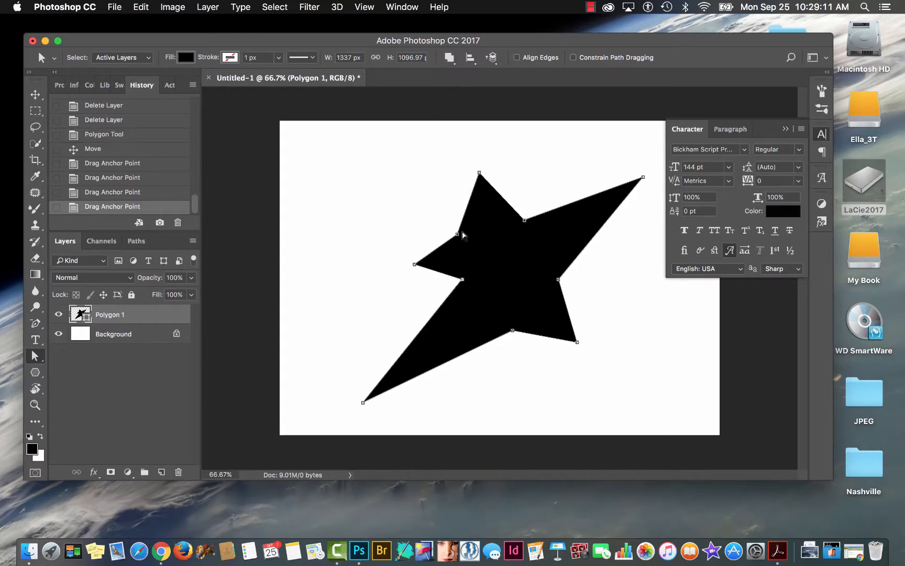
left_click_drag(458, 236, 464, 255)
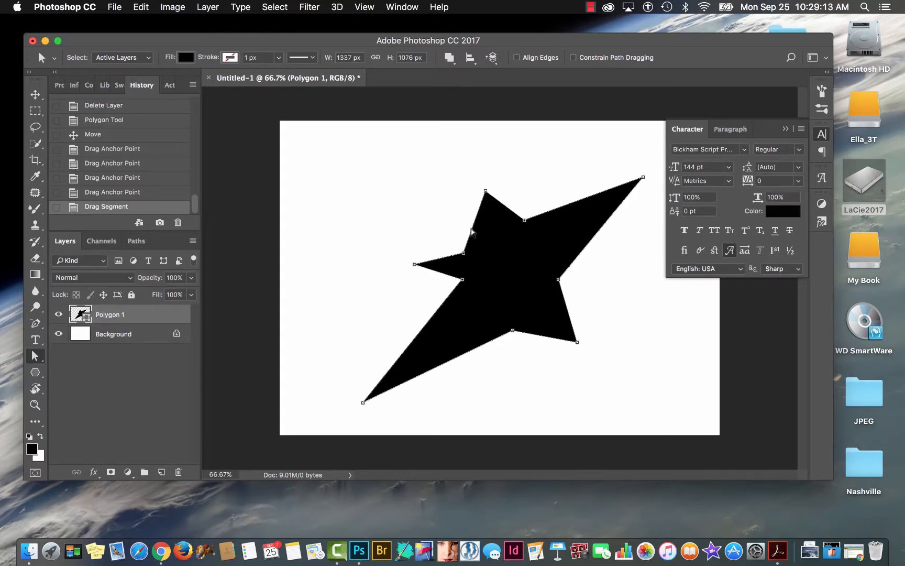
left_click_drag(485, 192, 466, 210)
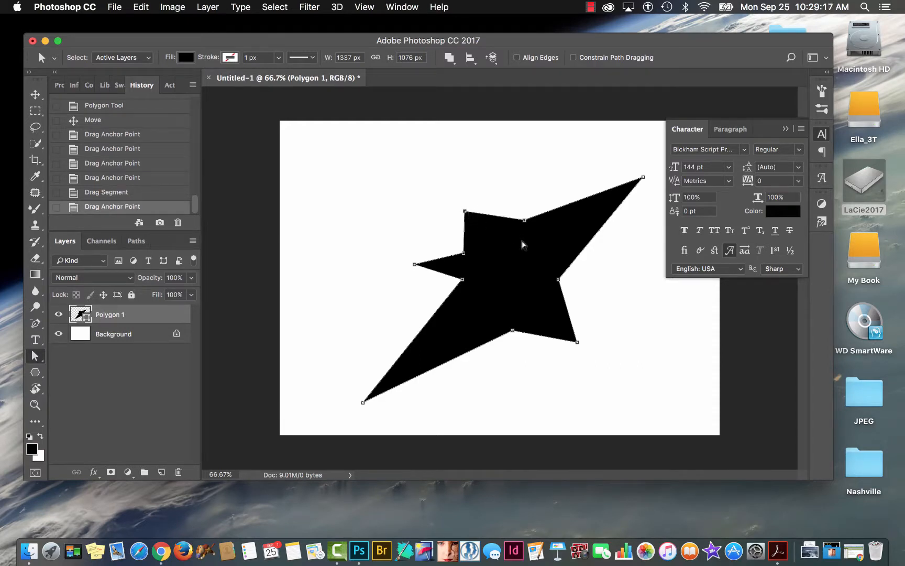
Move the star's upper, right and lower inner corner anchors toward its centre to slim the two long arms and the lower-right arm.
left_click_drag(524, 220, 508, 238)
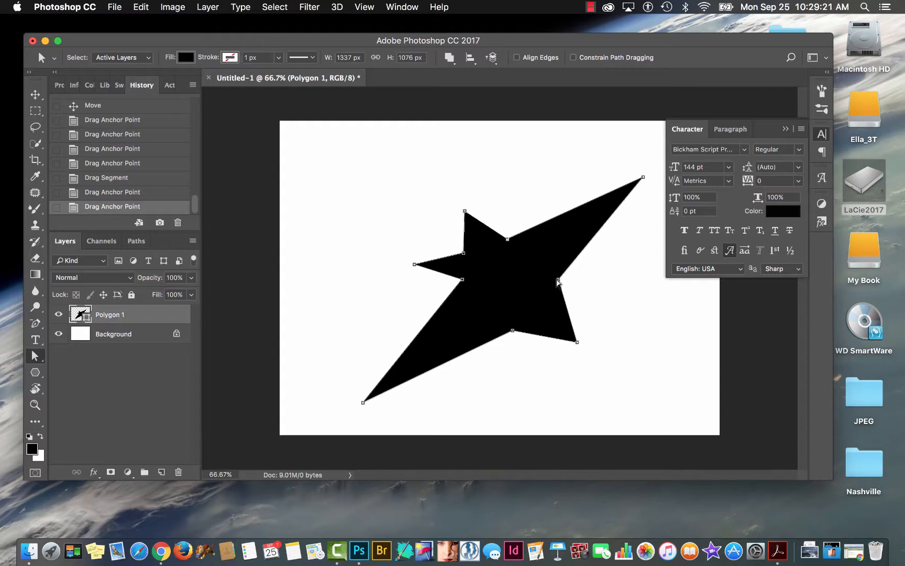
left_click_drag(558, 280, 539, 282)
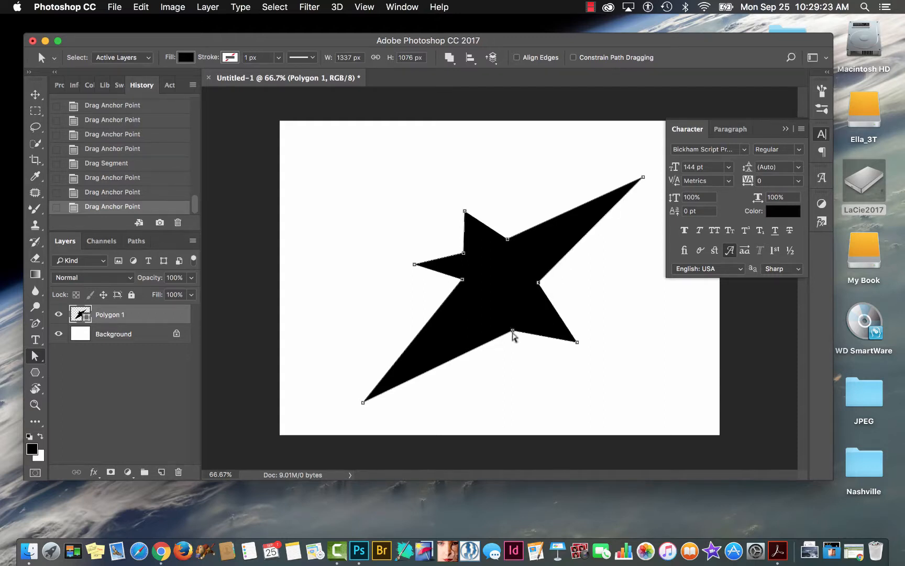
left_click(510, 320)
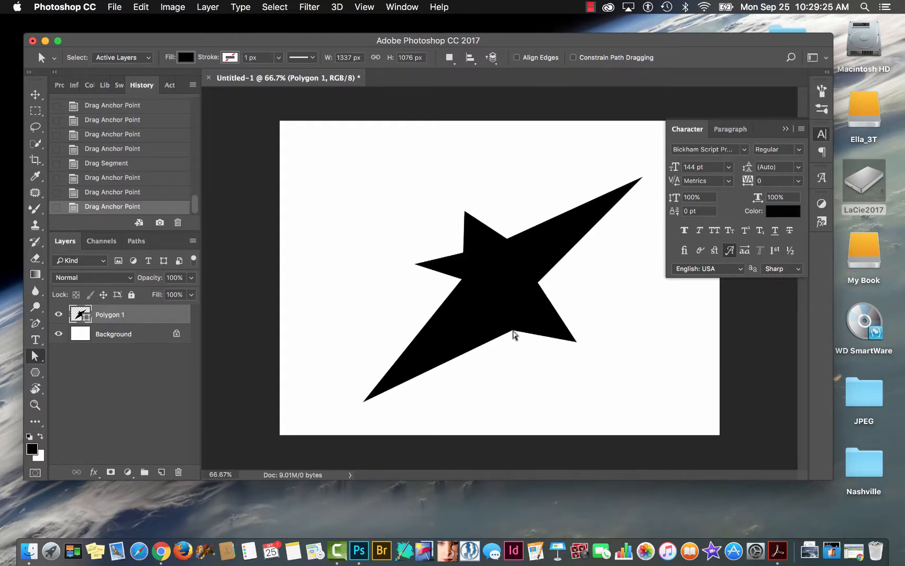
left_click(513, 331)
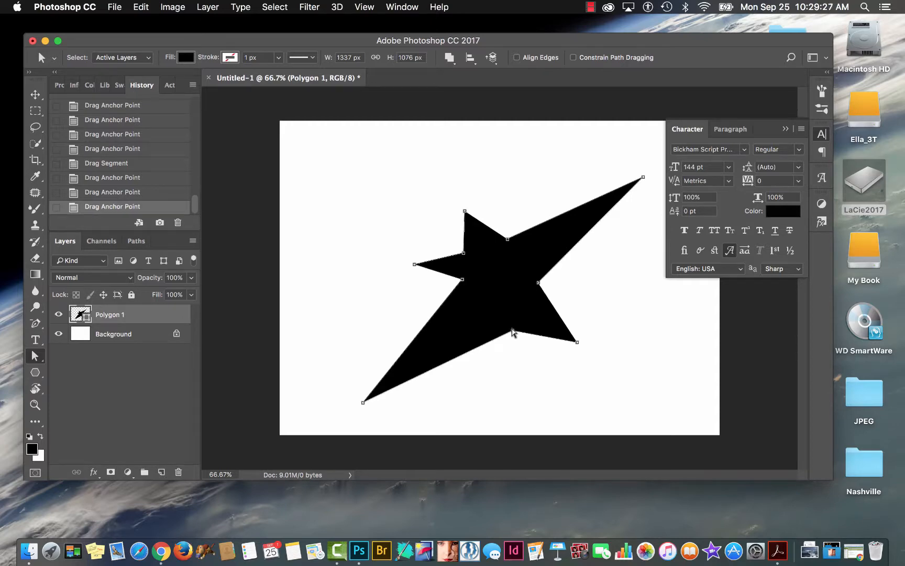
left_click(511, 333)
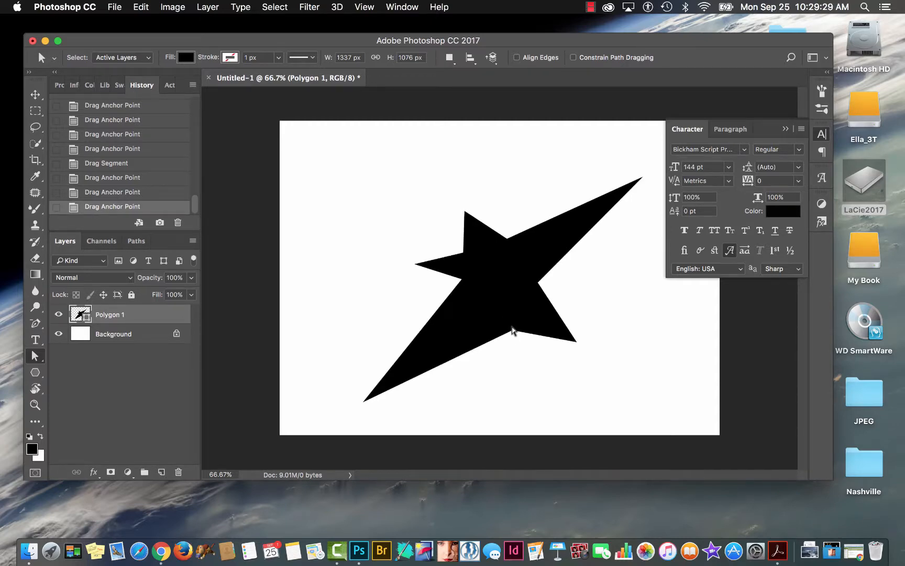
left_click(513, 332)
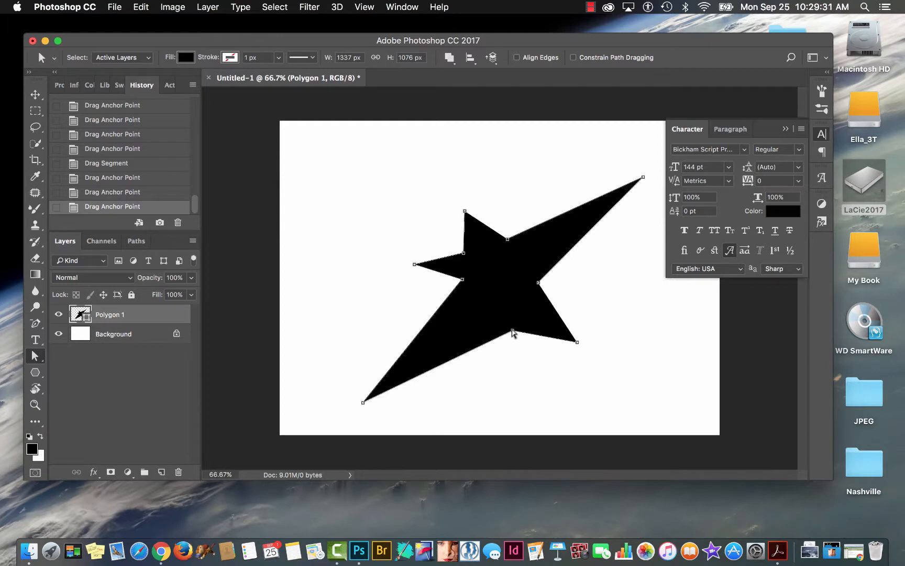
left_click_drag(512, 331, 507, 308)
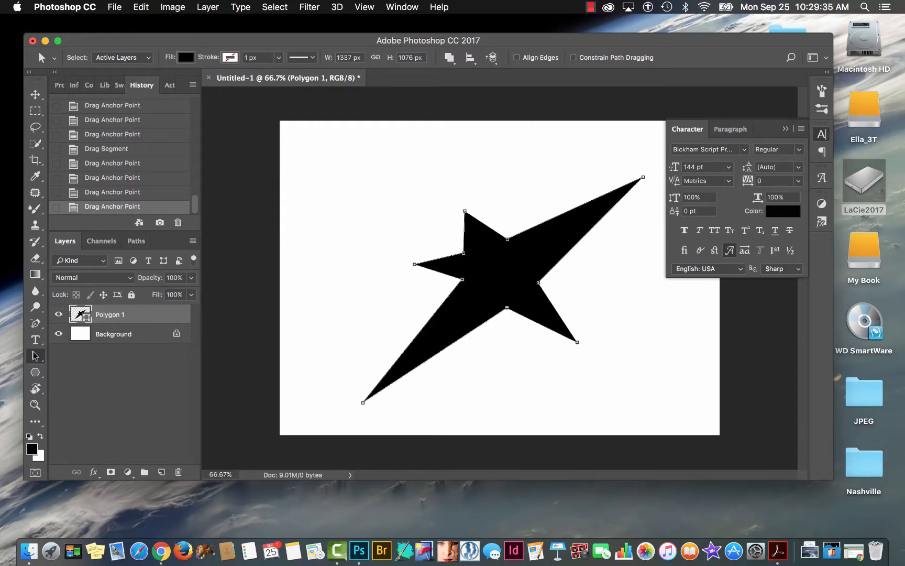
Convert the star's lower-right tip to a smooth point with diagonal handles, rounding that arm into a petal.
left_click_drag(35, 323, 83, 372)
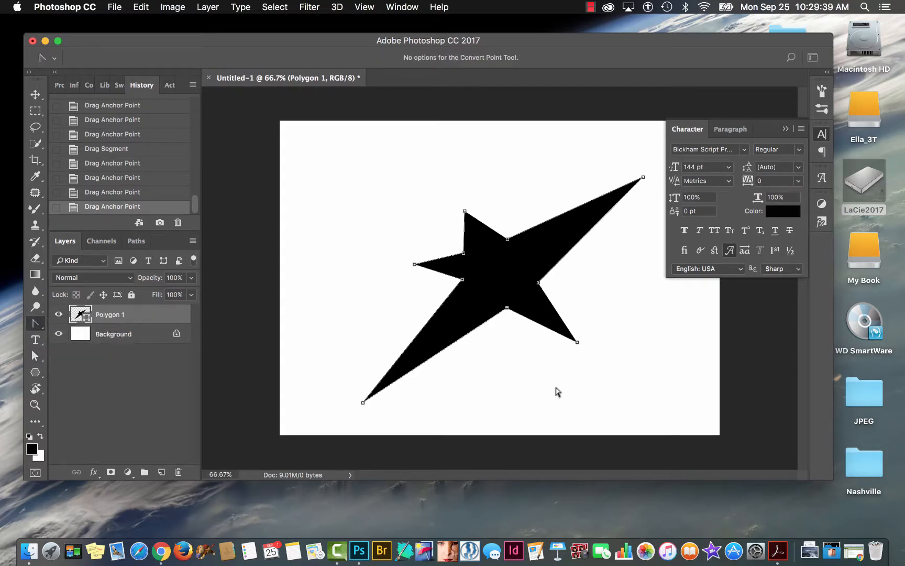
left_click_drag(577, 342, 534, 387)
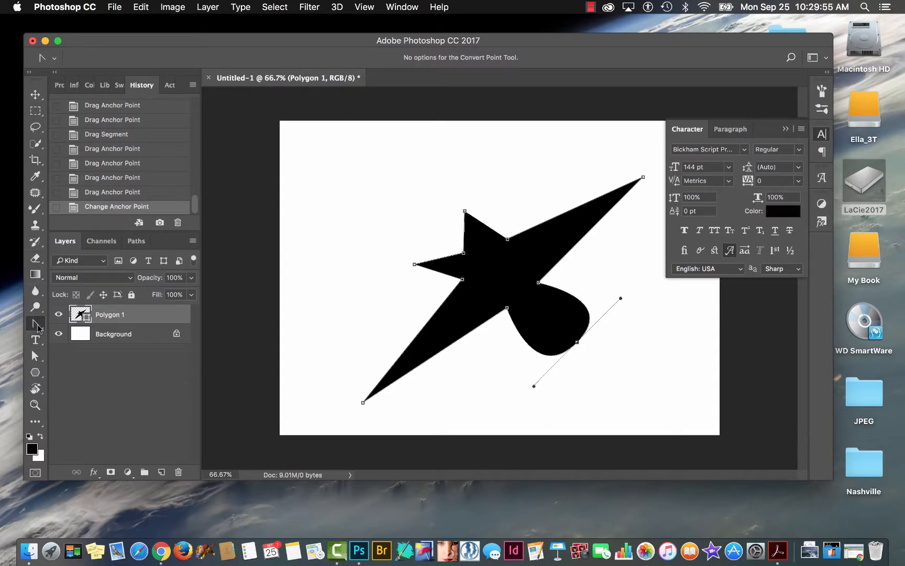
left_click_drag(232, 36, 243, 35)
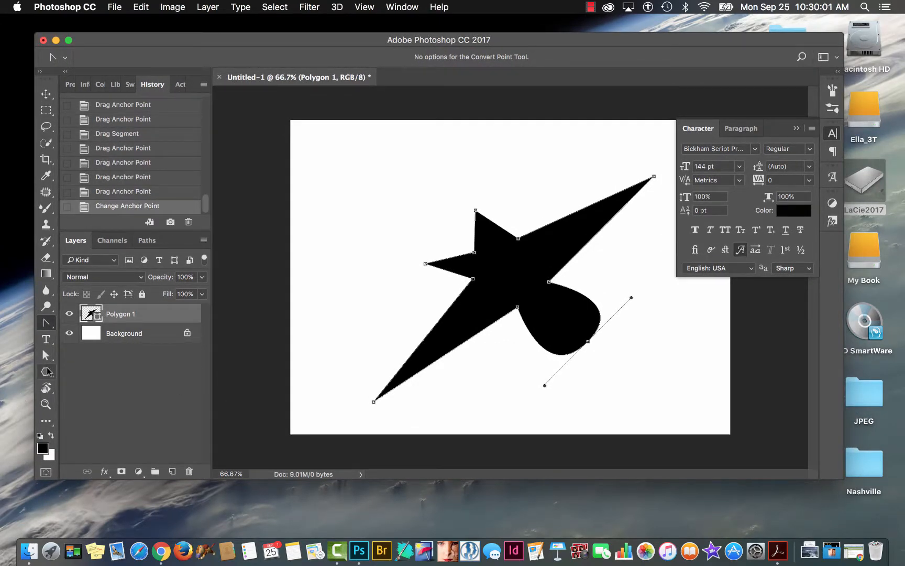
Delete the reshaped star's layer, and draw a five-pointed star in Path mode, about 675 px wide and 661 px high.
left_click(47, 372)
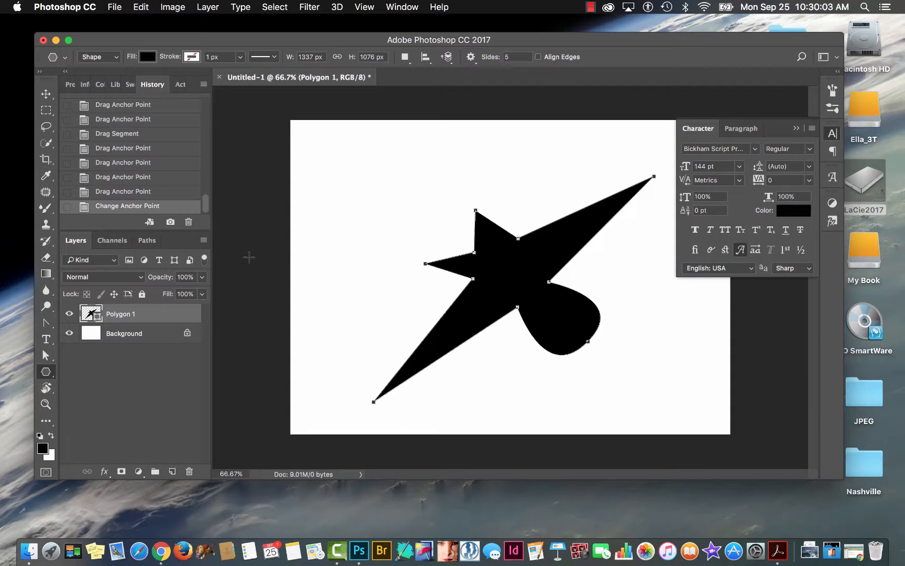
left_click_drag(95, 325, 192, 470)
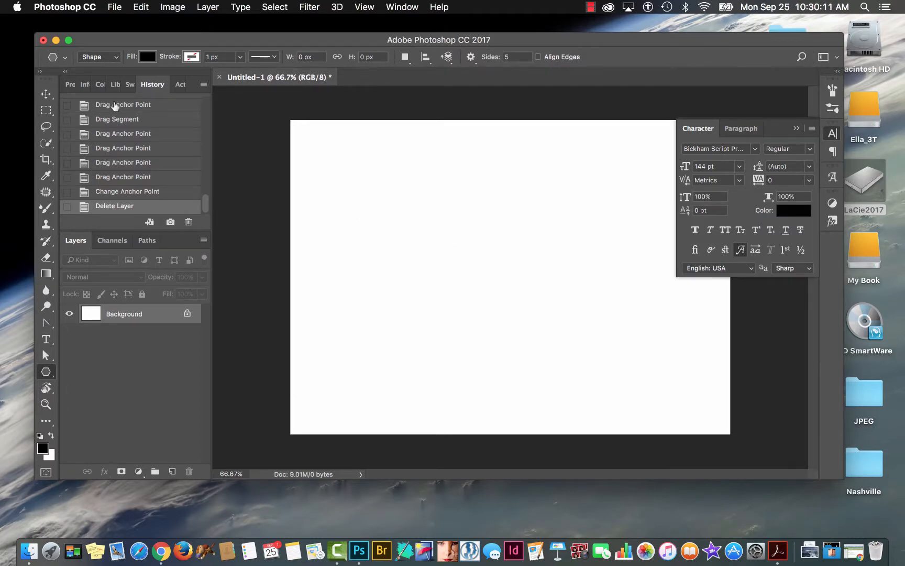
left_click(117, 55)
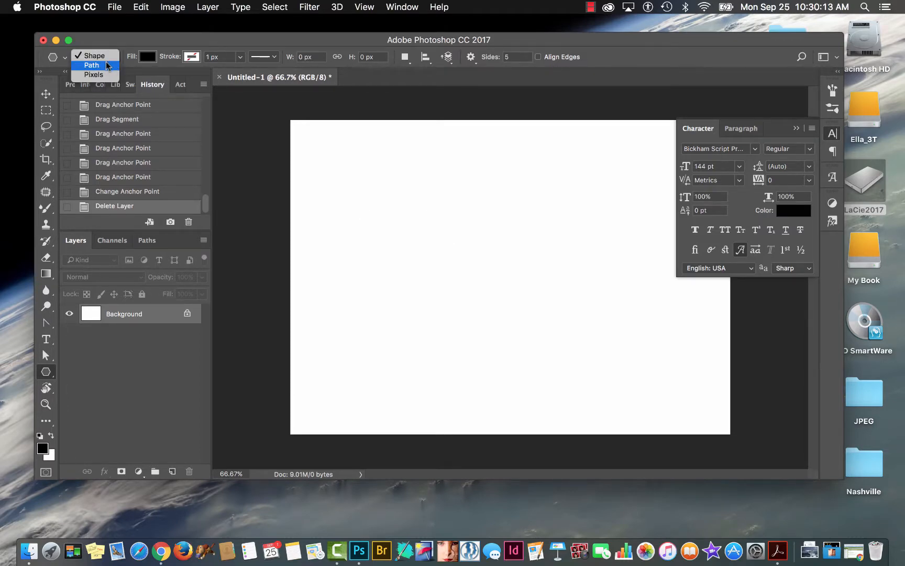
left_click(107, 65)
left_click_drag(445, 224, 494, 283)
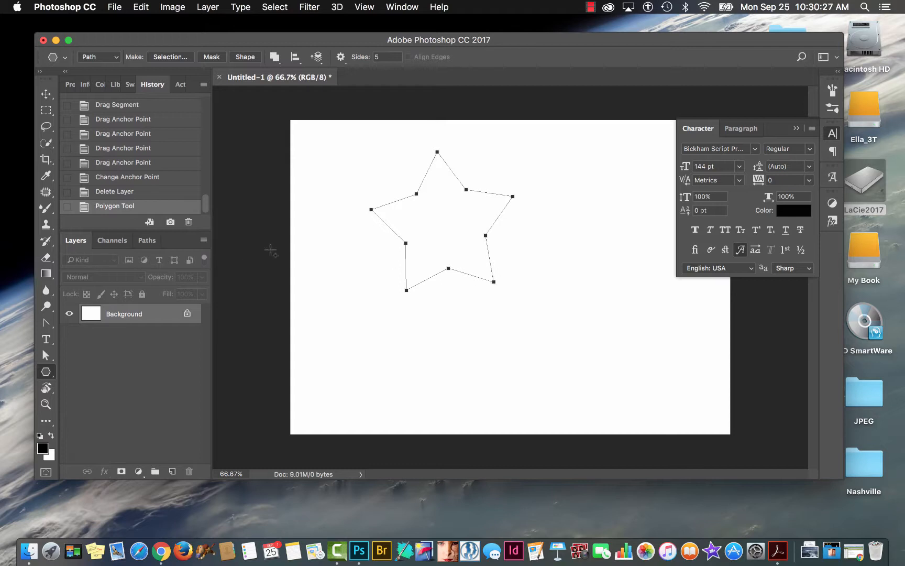
left_click(147, 241)
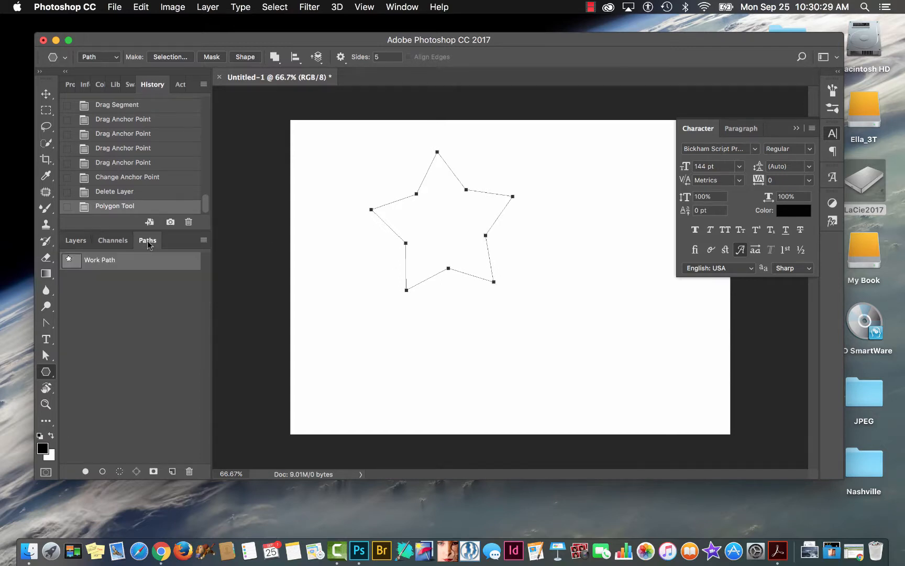
Draw a black five-pointed star in Pixels mode overlapping the right side of the star path.
left_click(98, 60)
left_click(100, 65)
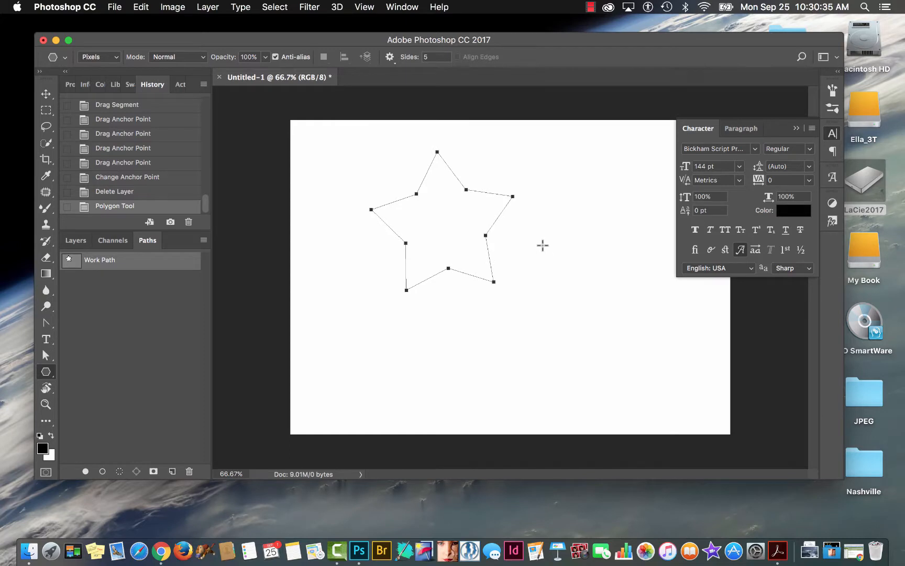
left_click_drag(540, 245, 599, 312)
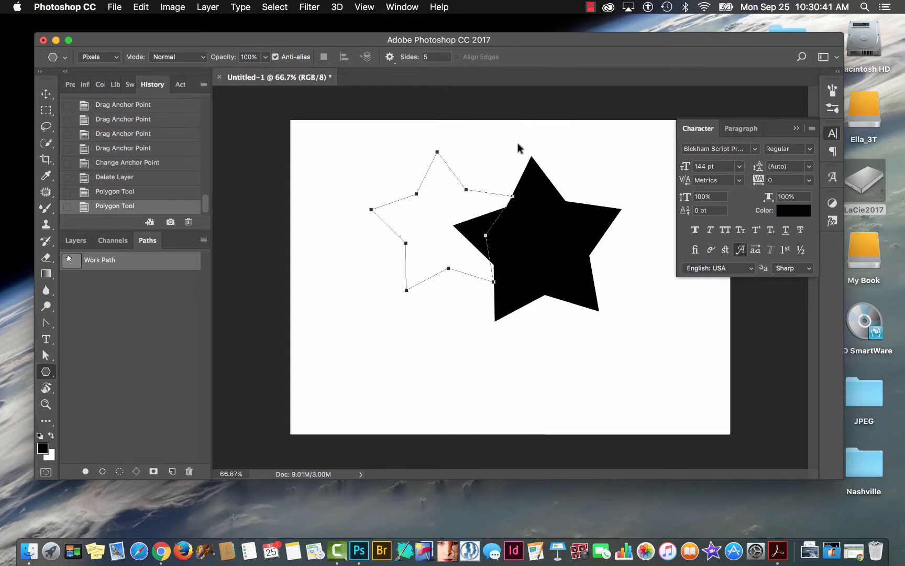
left_click_drag(521, 151, 553, 161)
left_click_drag(598, 183, 505, 192)
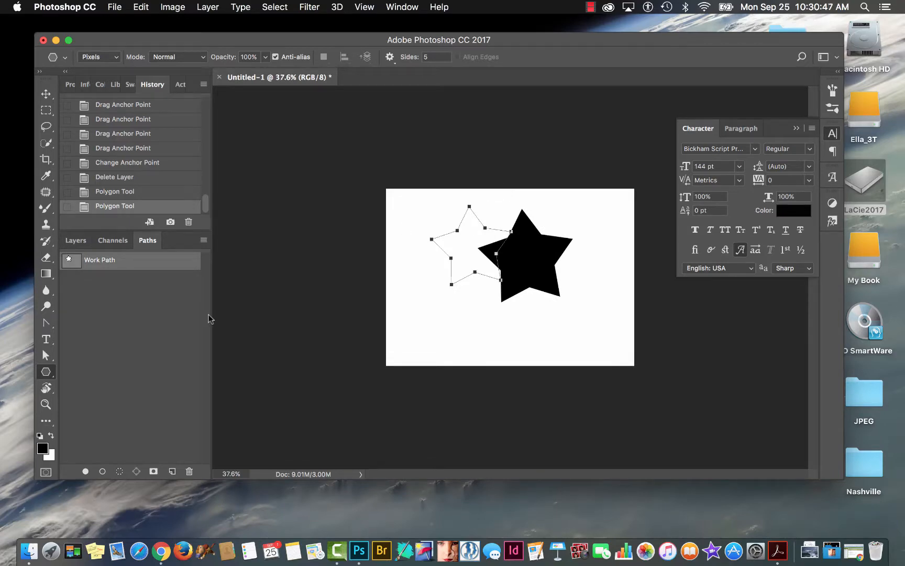
Draw a round black five-sided polygon about 489 px wide at the canvas's left edge, in Shape mode with Smooth Corners on and Star off.
left_click(108, 56)
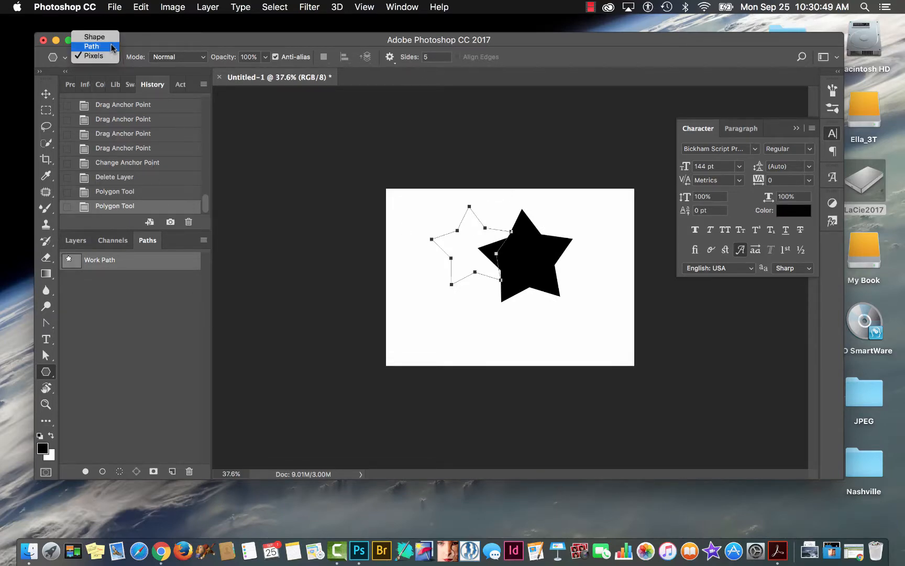
left_click(95, 36)
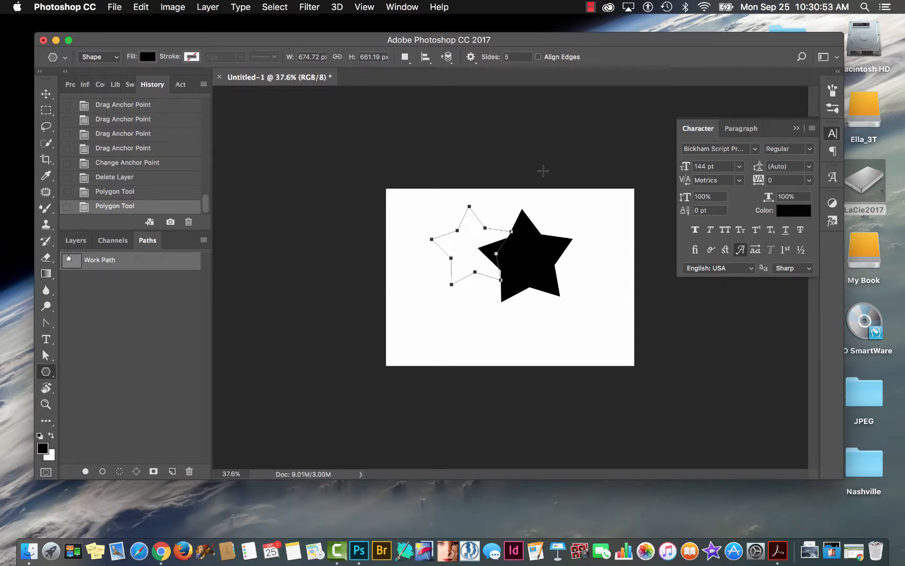
left_click(471, 55)
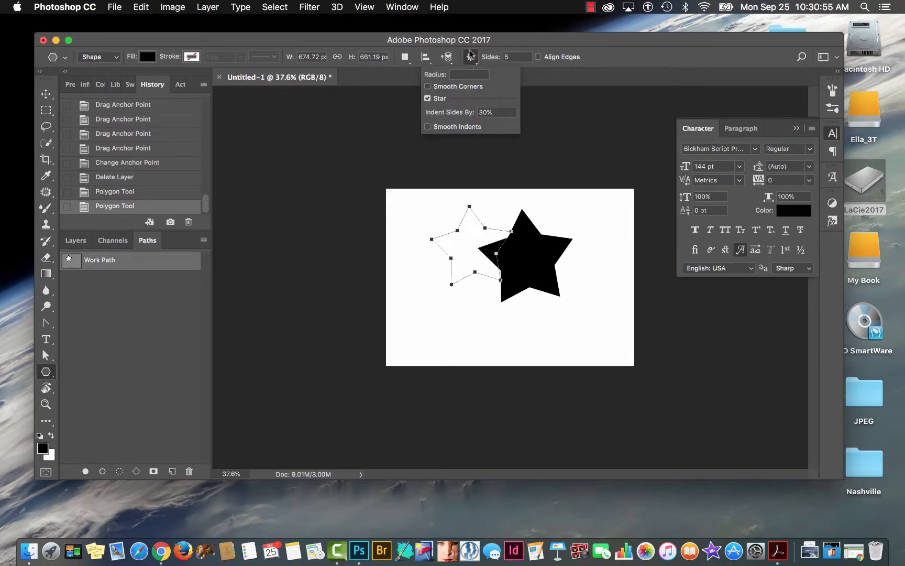
left_click(428, 86)
left_click(429, 99)
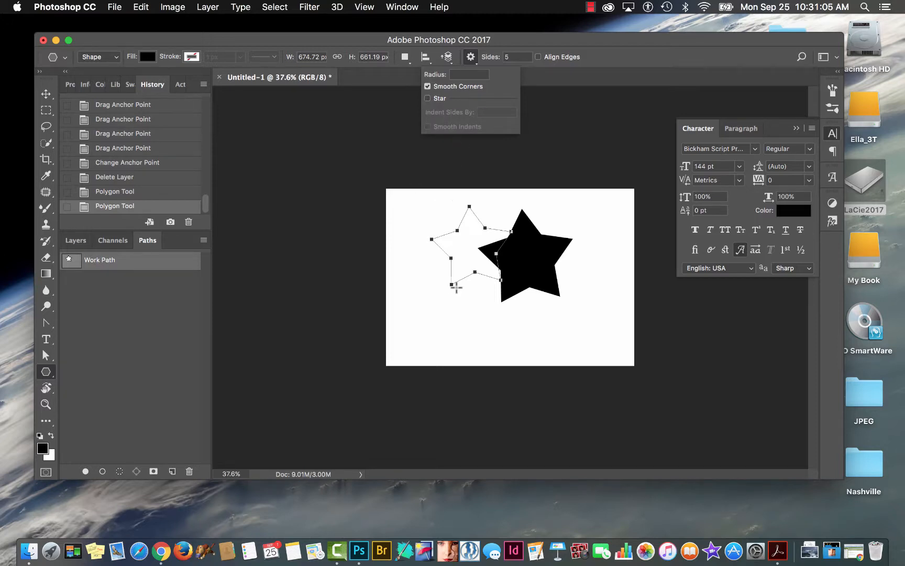
left_click_drag(407, 310, 434, 332)
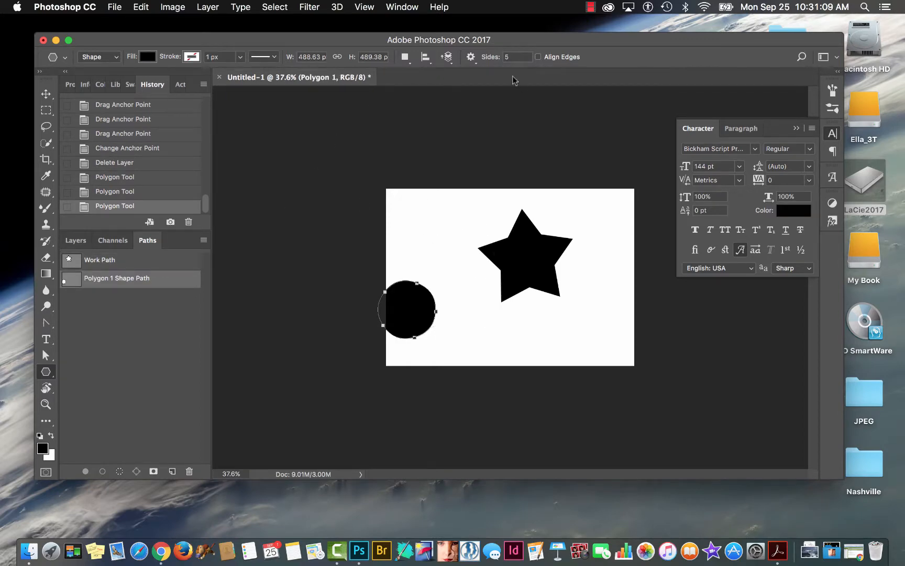
Turn on the polygon's Star option with Smooth Corners kept on, and set the side indent to 99%.
left_click(471, 57)
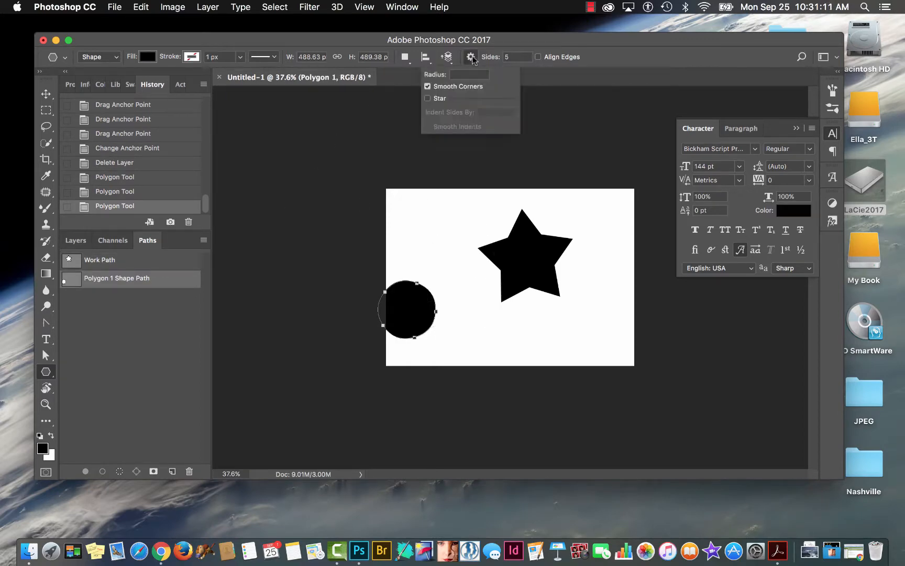
left_click(429, 99)
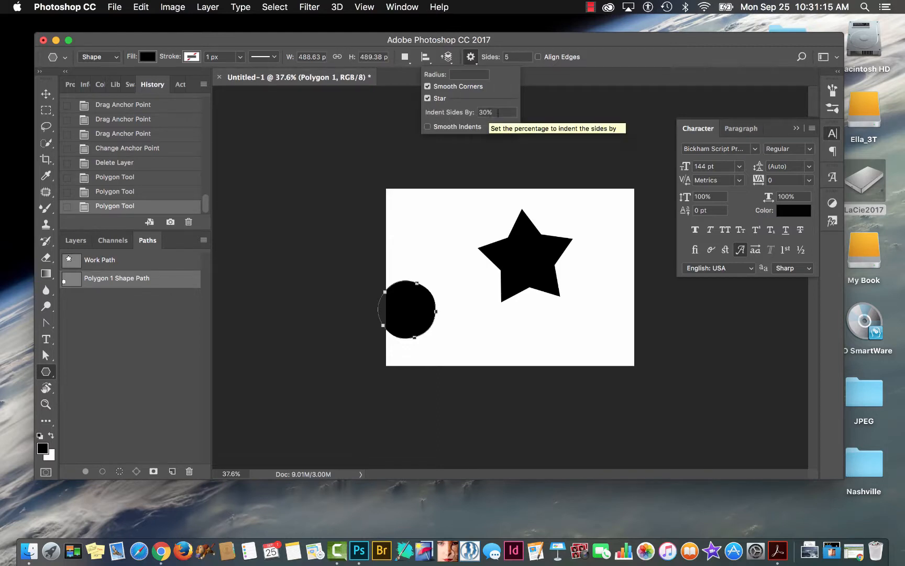
double_click(489, 112)
type("99")
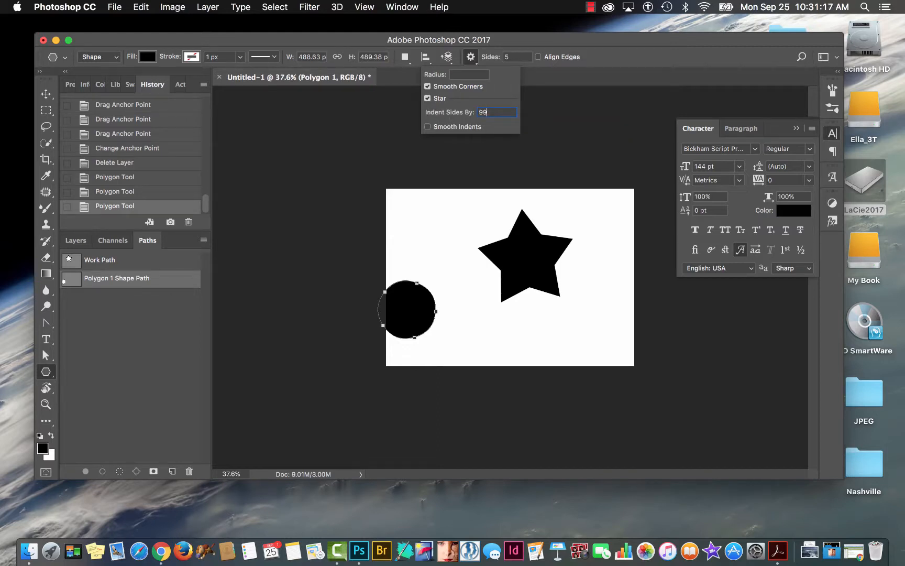
left_click(442, 192)
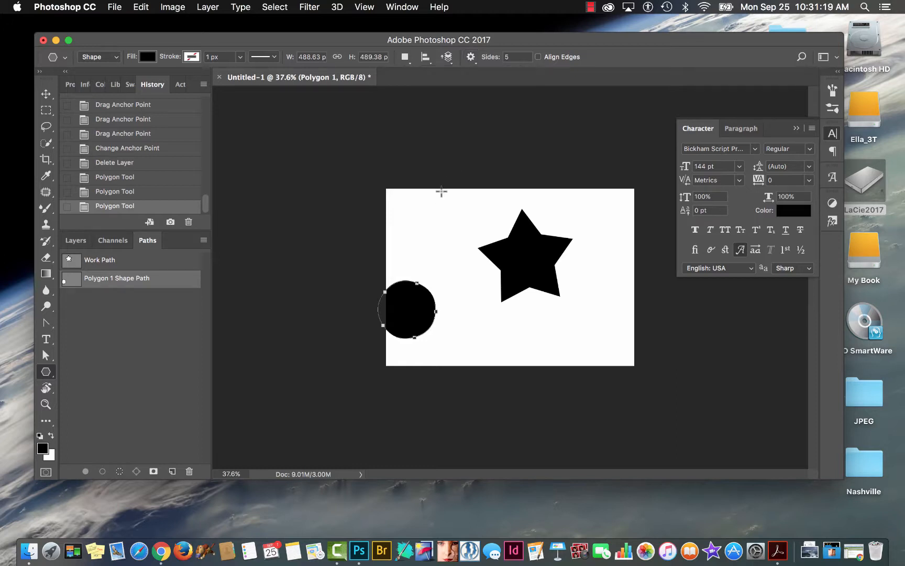
Draw a thin-armed five-pointed star in the canvas's upper-left area with the Polygon tool.
left_click_drag(441, 229, 496, 322)
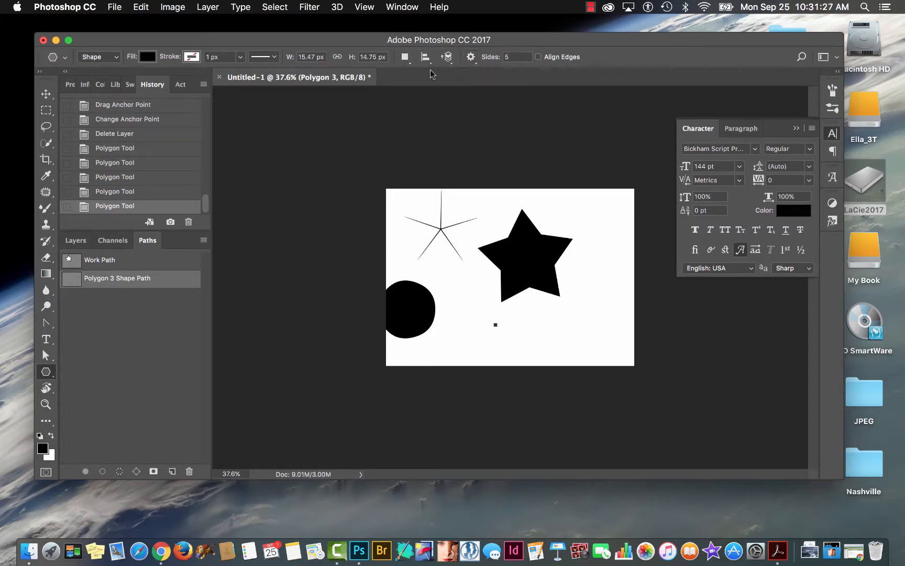
Set the polygon's side indent to 5% and draw a rounded black shape about 543 px wide near the canvas's lower-right corner.
left_click(471, 56)
left_click(491, 113)
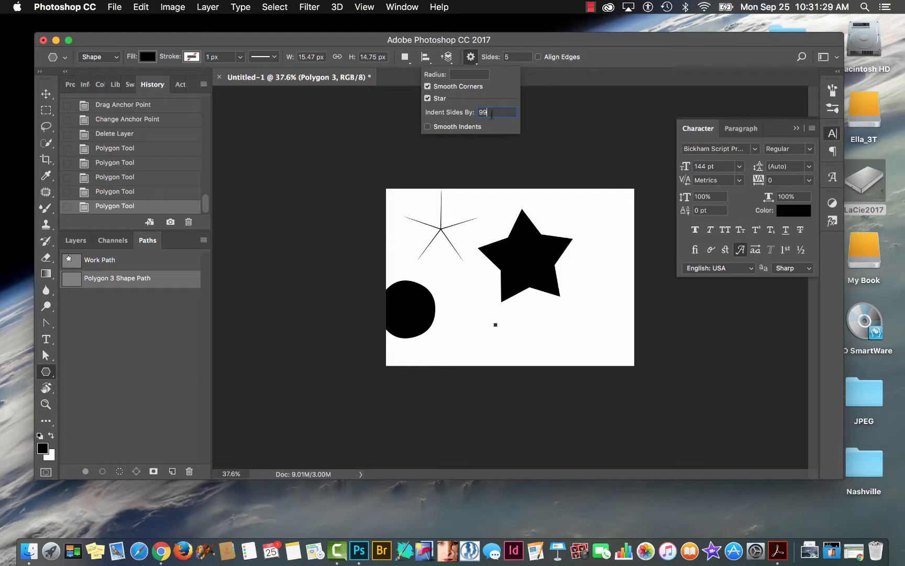
left_click_drag(492, 115, 475, 116)
type("5")
key("Return")
left_click_drag(603, 316, 615, 352)
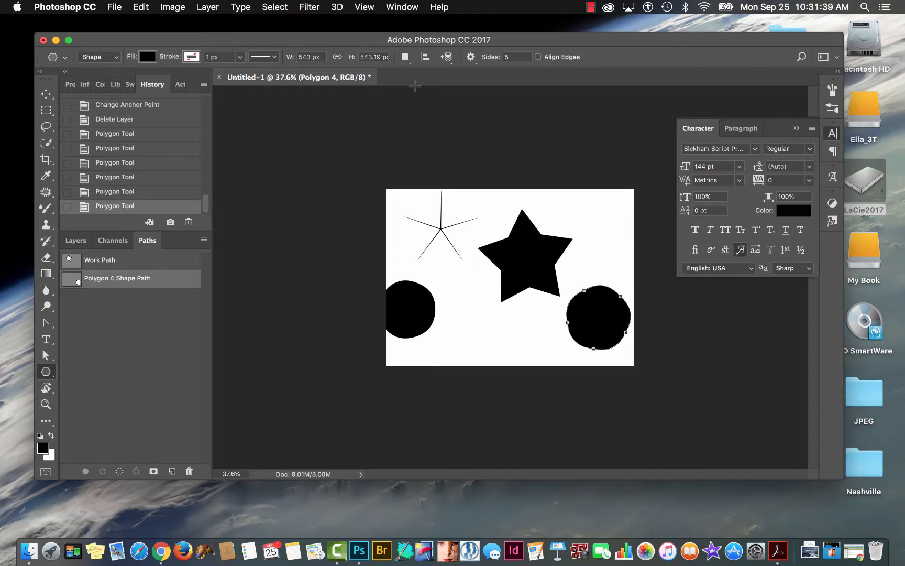
Select the round shape at the canvas's lower right with a rectangular marquee, and try to define a custom shape.
left_click(46, 376)
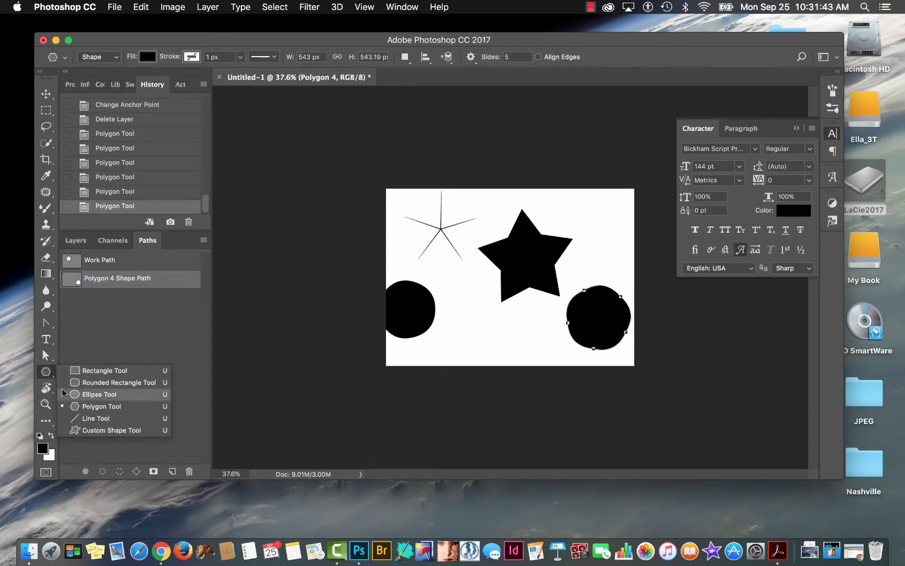
left_click(86, 433)
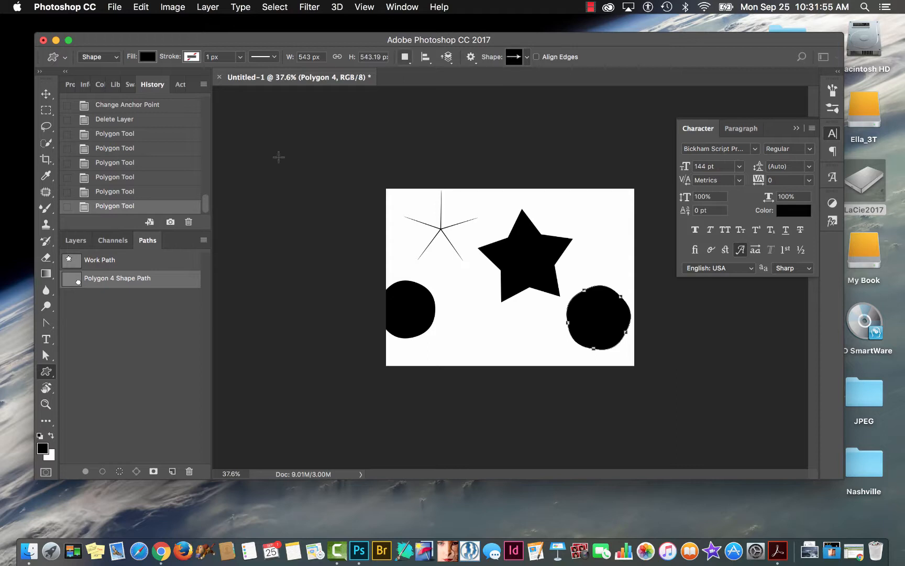
key("m")
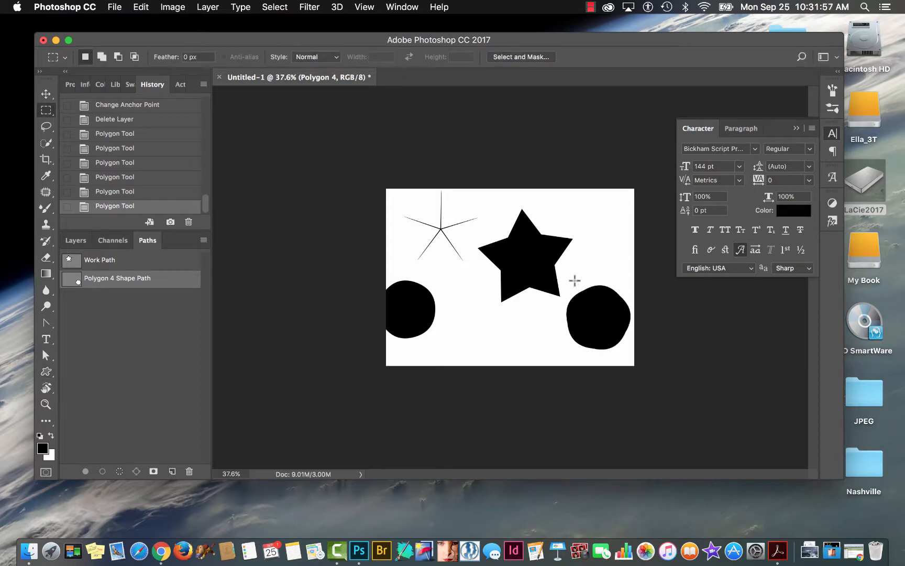
left_click_drag(553, 277, 647, 363)
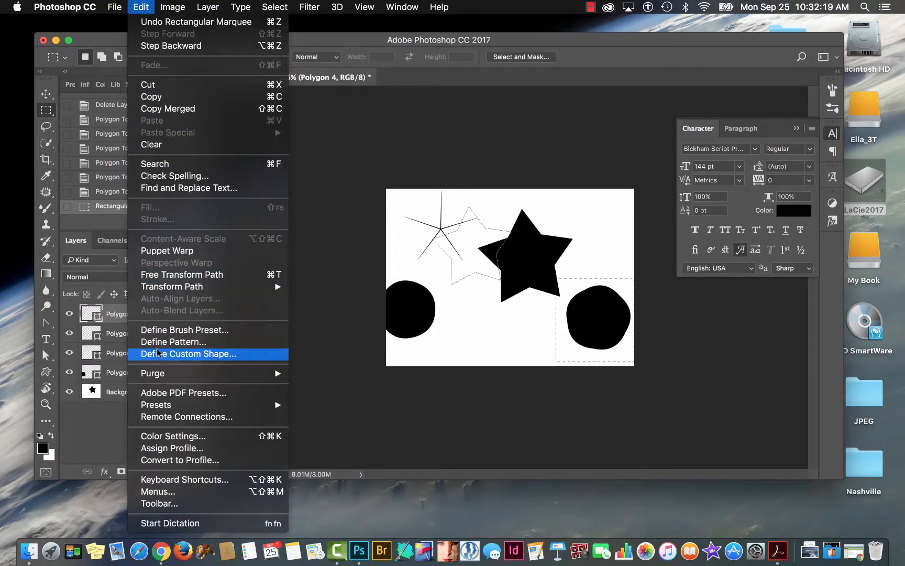
left_click(158, 355)
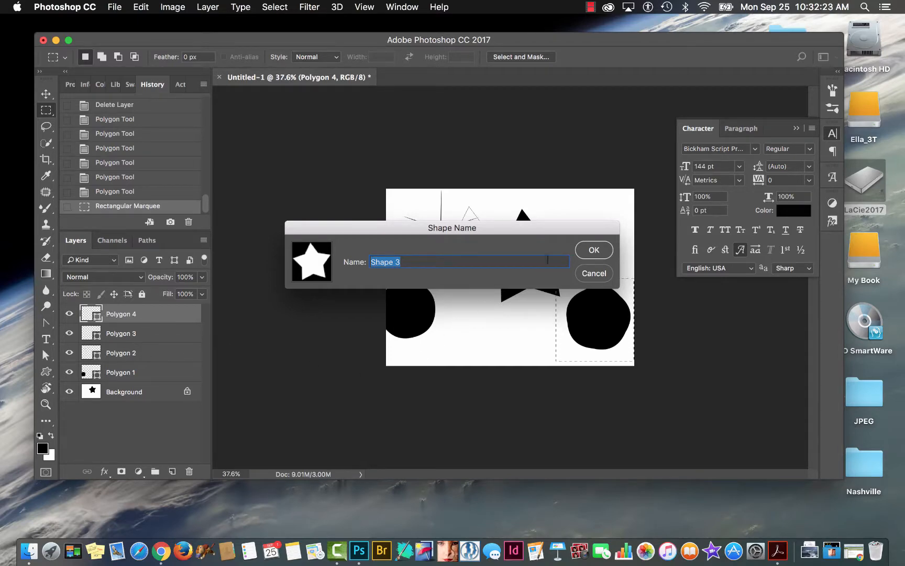
left_click(588, 273)
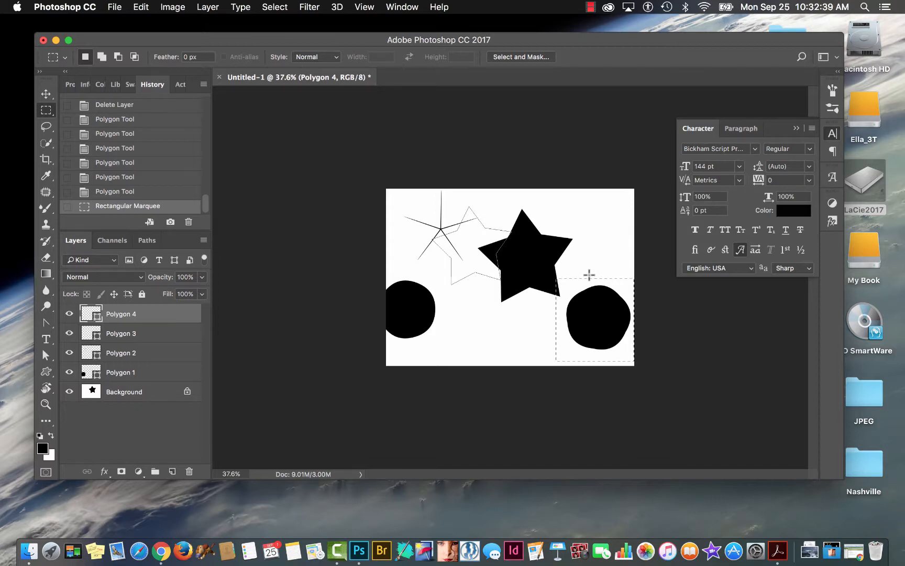
Activate the Custom Shape tool and browse the library of available preset shapes.
left_click(47, 372)
left_click(527, 57)
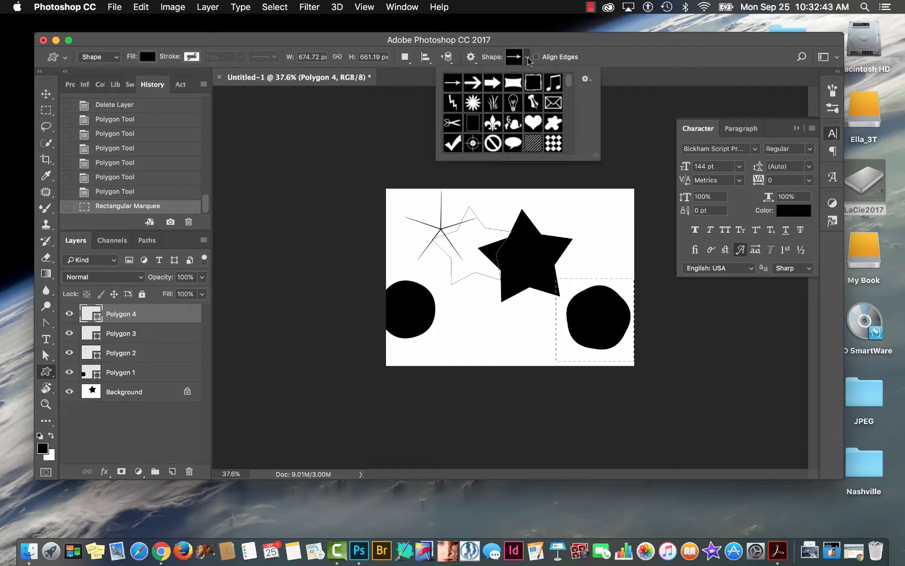
scroll(542, 119, "down", 10)
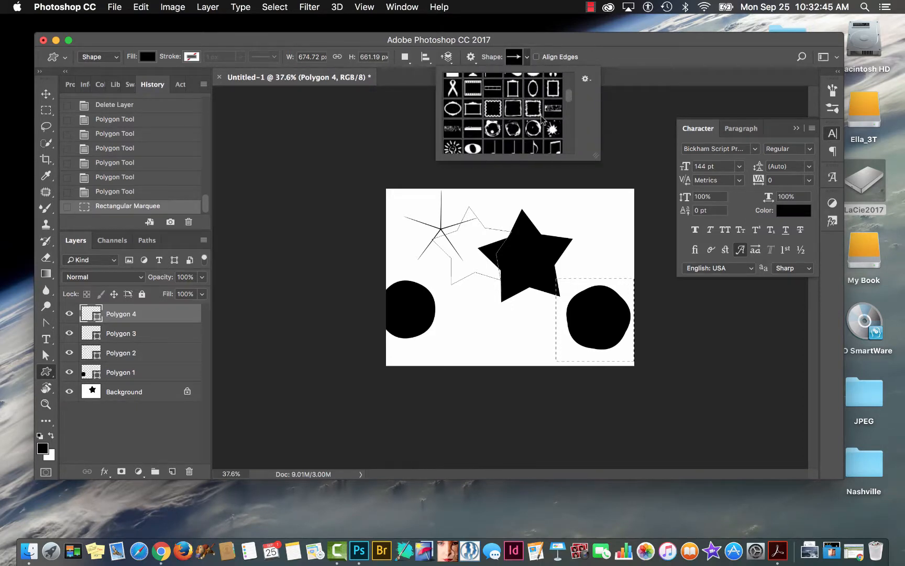
scroll(542, 119, "down", 6)
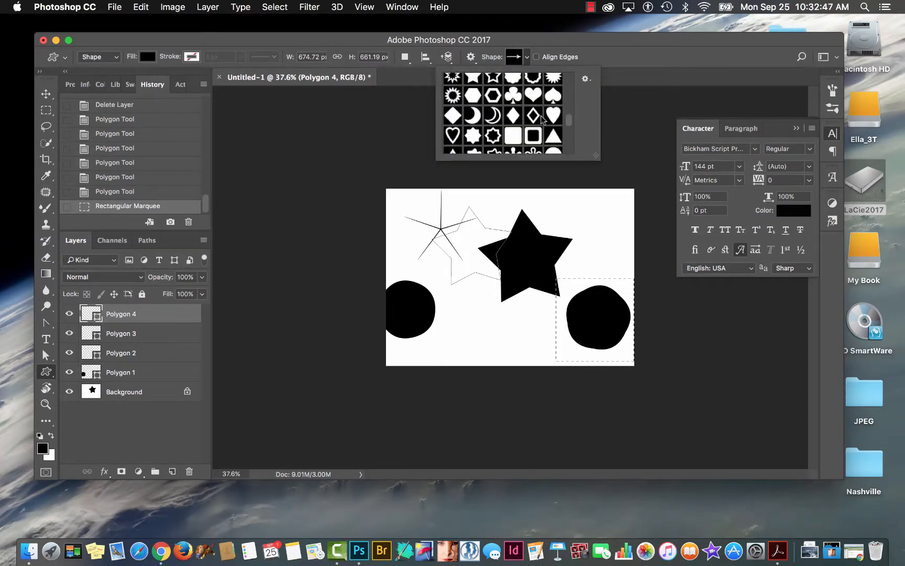